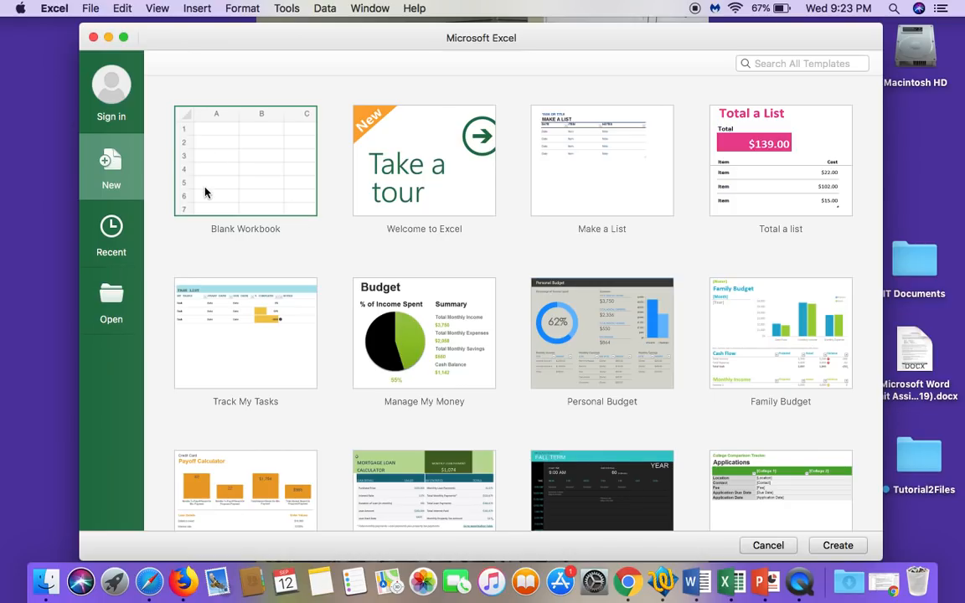
Step: Create a new blank workbook from the template gallery
{"action": "double_click", "coordinate": [275, 197]}
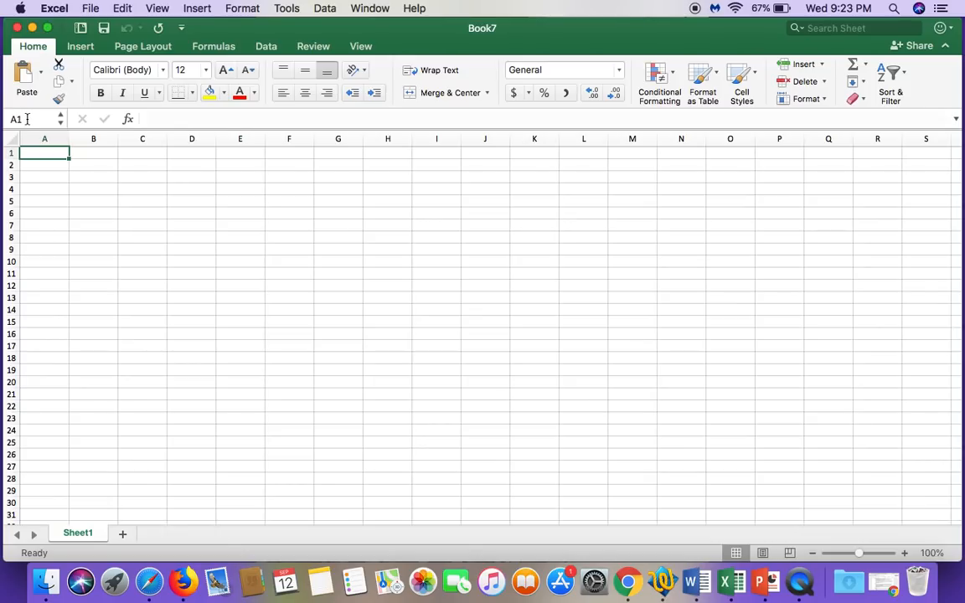
Step: Enter 10 in cell E7 as a trial and clear it again
{"action": "left_click", "coordinate": [250, 227]}
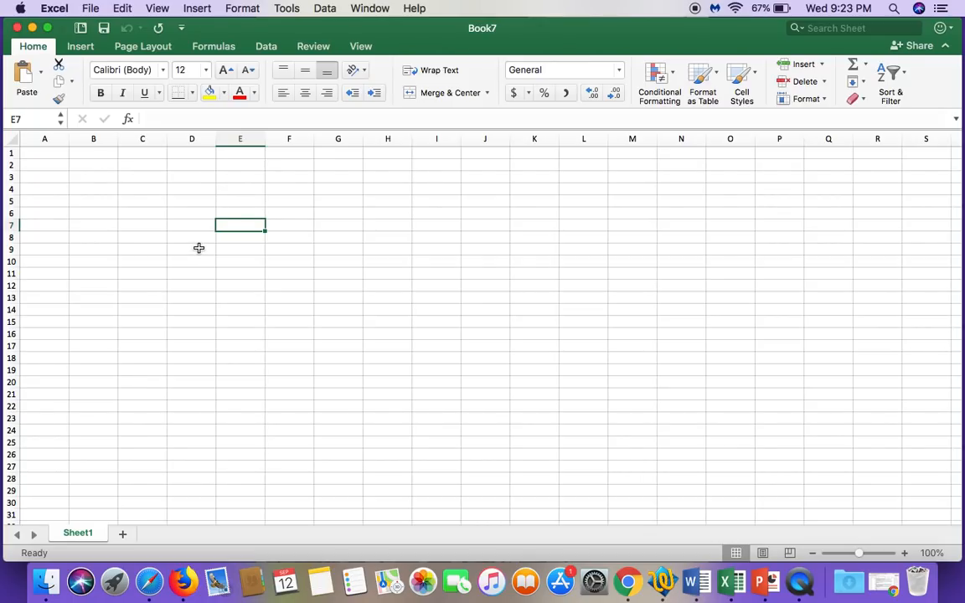
{"action": "type", "text": "10"}
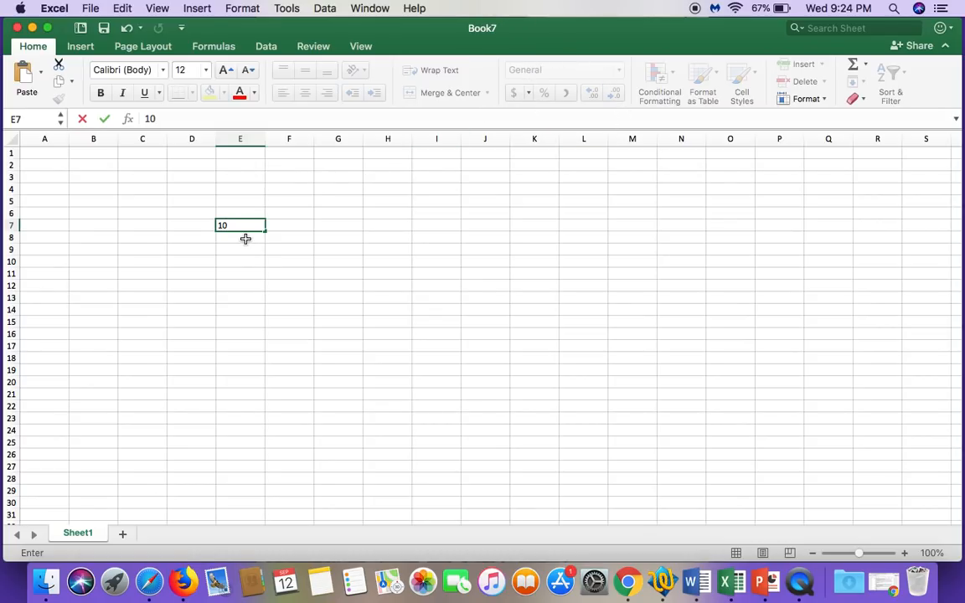
{"action": "left_click", "coordinate": [173, 120]}
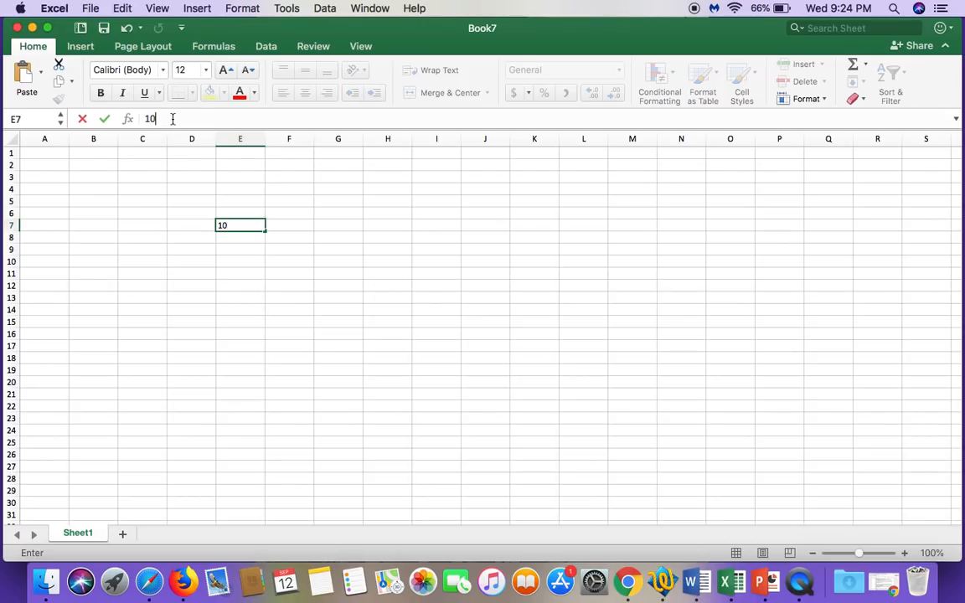
{"action": "left_click", "coordinate": [253, 229]}
{"action": "key", "text": "BackSpace"}
{"action": "key", "text": "BackSpace"}
{"action": "left_click", "coordinate": [142, 239]}
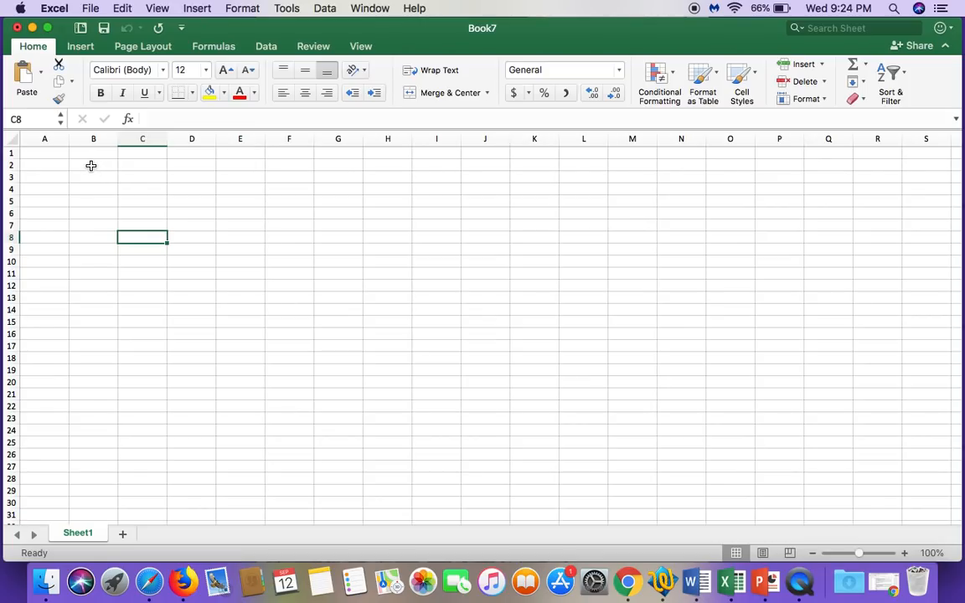
{"action": "left_click_drag", "start_coordinate": [91, 166], "coordinate": [154, 263]}
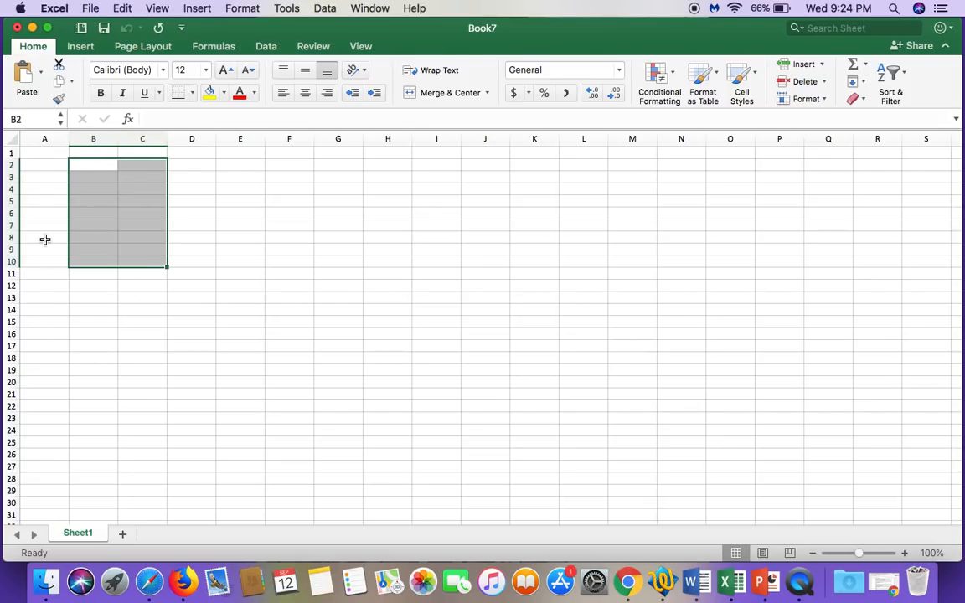
{"action": "left_click", "coordinate": [179, 319]}
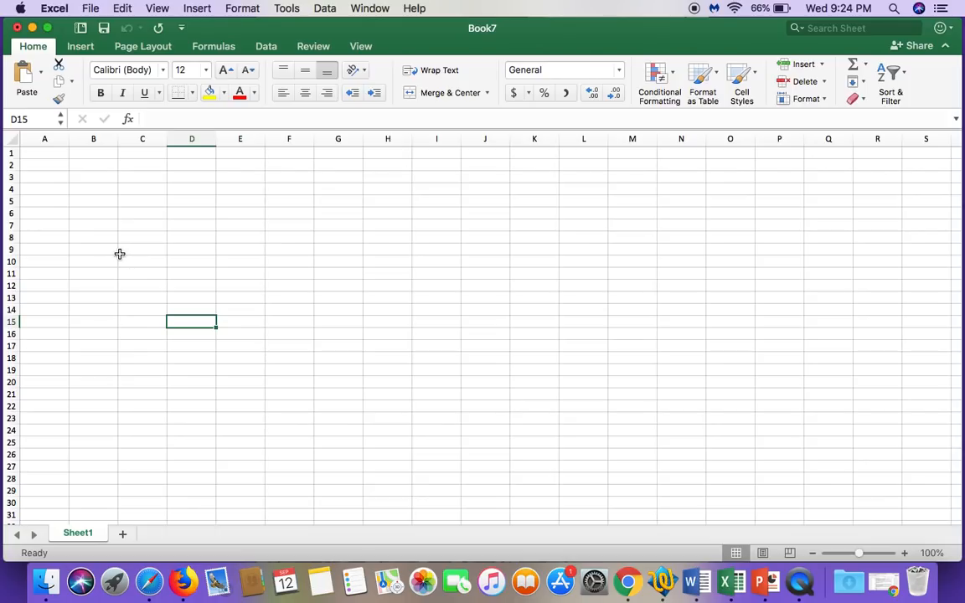
{"action": "left_click", "coordinate": [95, 261]}
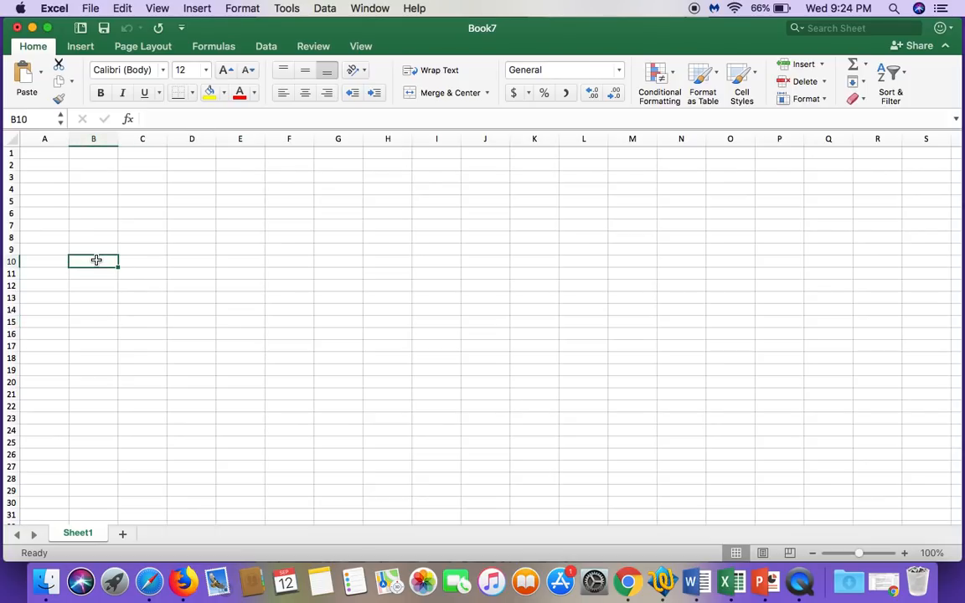
{"action": "left_click", "coordinate": [149, 204]}
{"action": "left_click", "coordinate": [184, 200]}
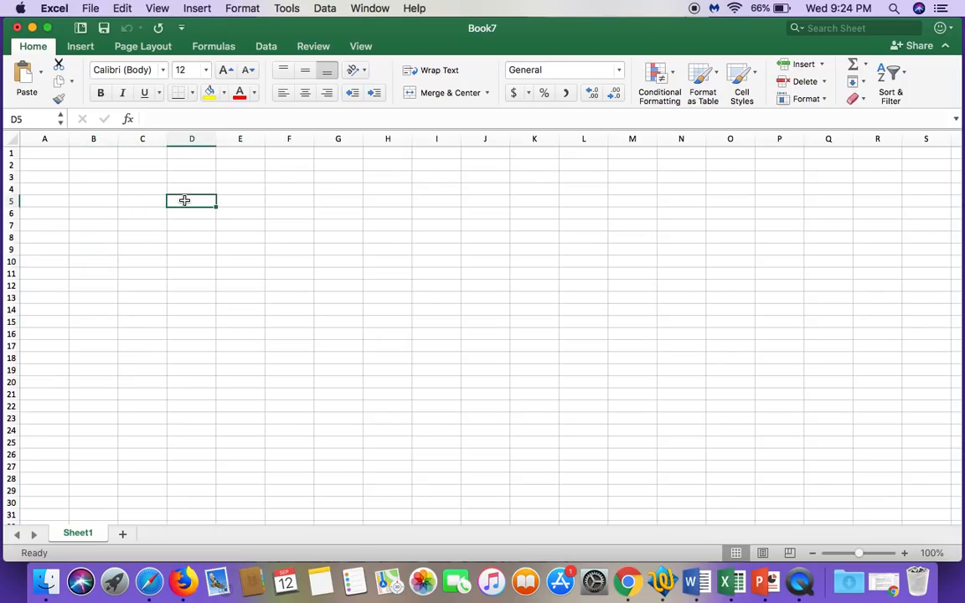
{"action": "left_click", "coordinate": [63, 155]}
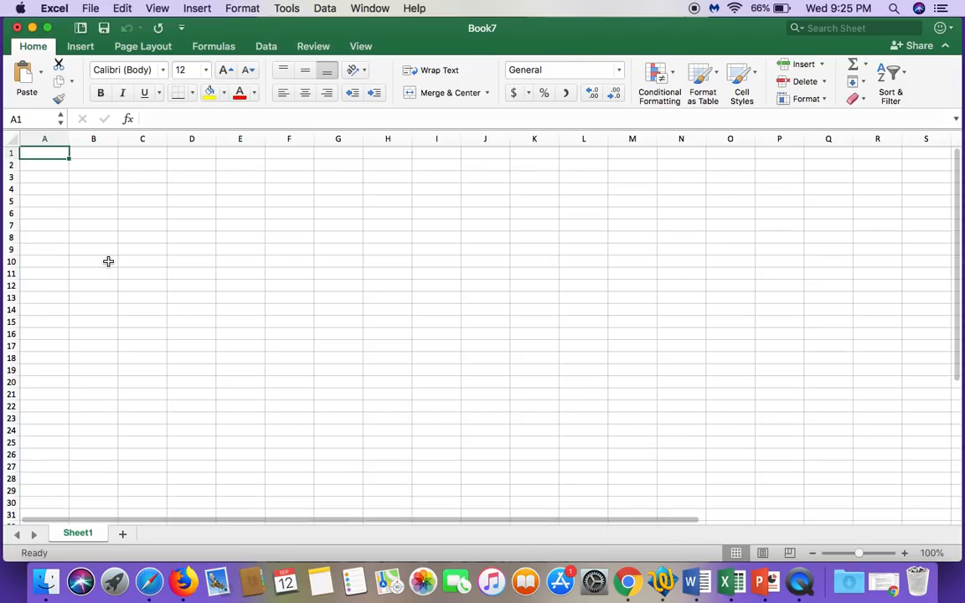
{"action": "key", "text": "Down"}
{"action": "key", "text": "Down"}
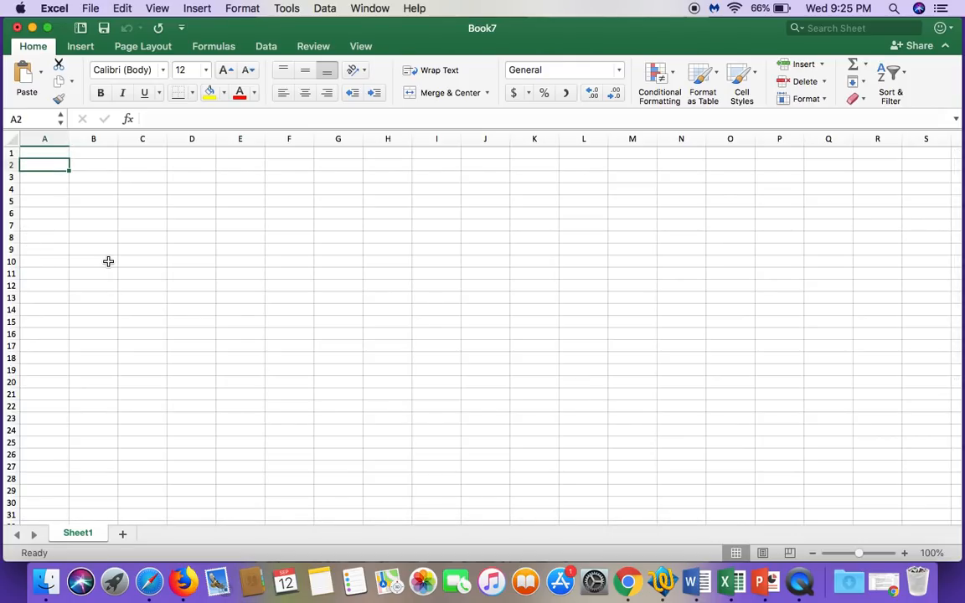
{"action": "key", "text": "Right"}
{"action": "key", "text": "Right"}
{"action": "key", "text": "Right"}
{"action": "key", "text": "Up"}
{"action": "key", "text": "Up"}
{"action": "key", "text": "Left"}
{"action": "key", "text": "Left"}
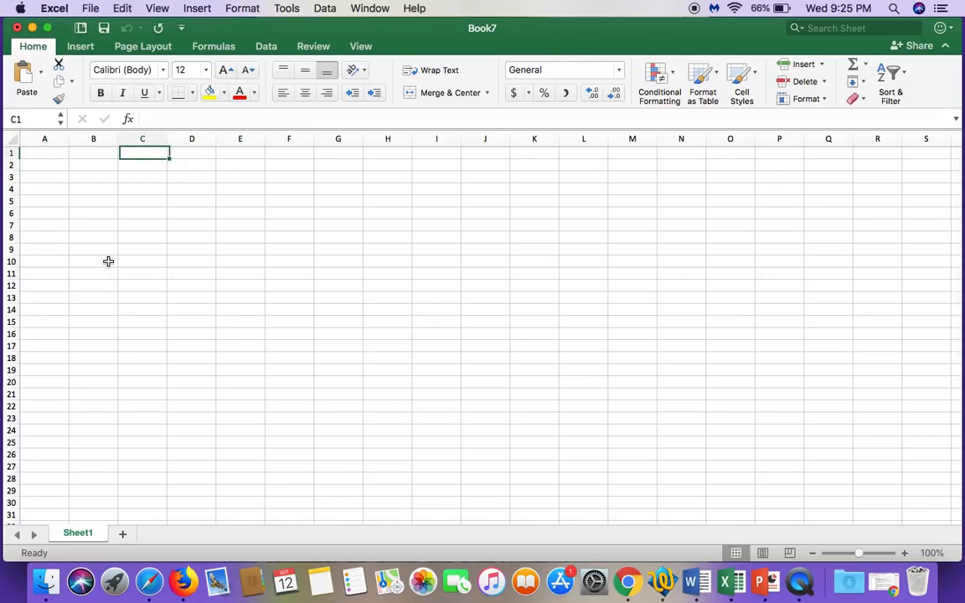
{"action": "key", "text": "Down"}
{"action": "key", "text": "Down"}
{"action": "key", "text": "Right"}
{"action": "key", "text": "Right"}
{"action": "key", "text": "Up"}
{"action": "key", "text": "Left"}
{"action": "key", "text": "Left"}
{"action": "key", "text": "Left"}
{"action": "key", "text": "Up"}
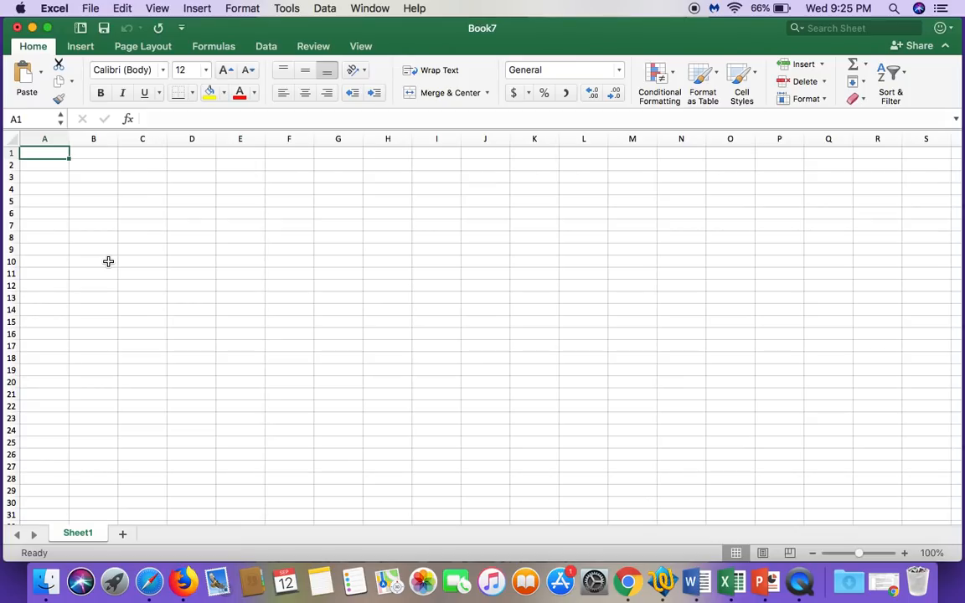
Step: Save the workbook to the Desktop as "Kite Sales Forecast" in Excel Workbook (.xlsx) format
{"action": "left_click", "coordinate": [89, 7]}
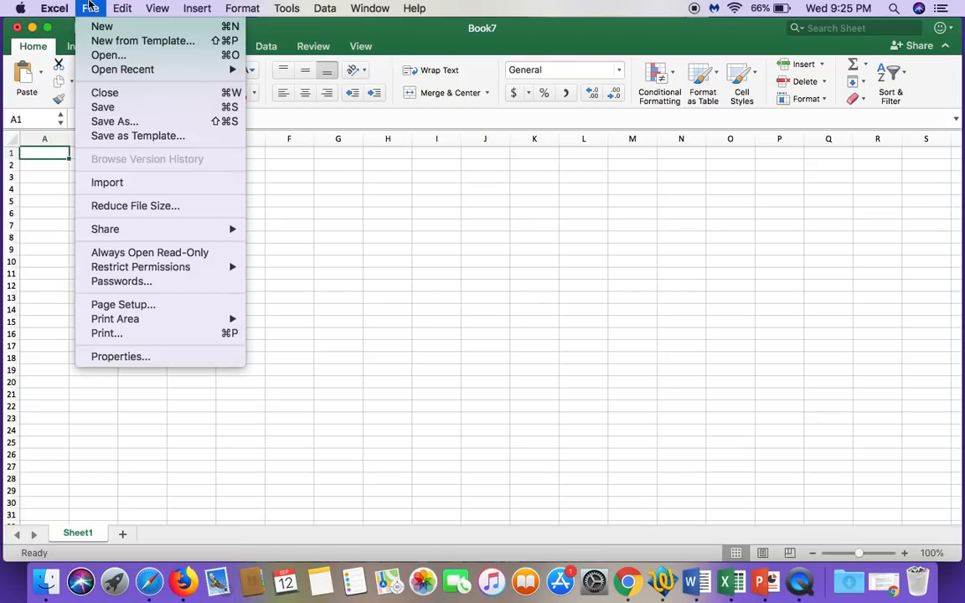
{"action": "left_click", "coordinate": [111, 123]}
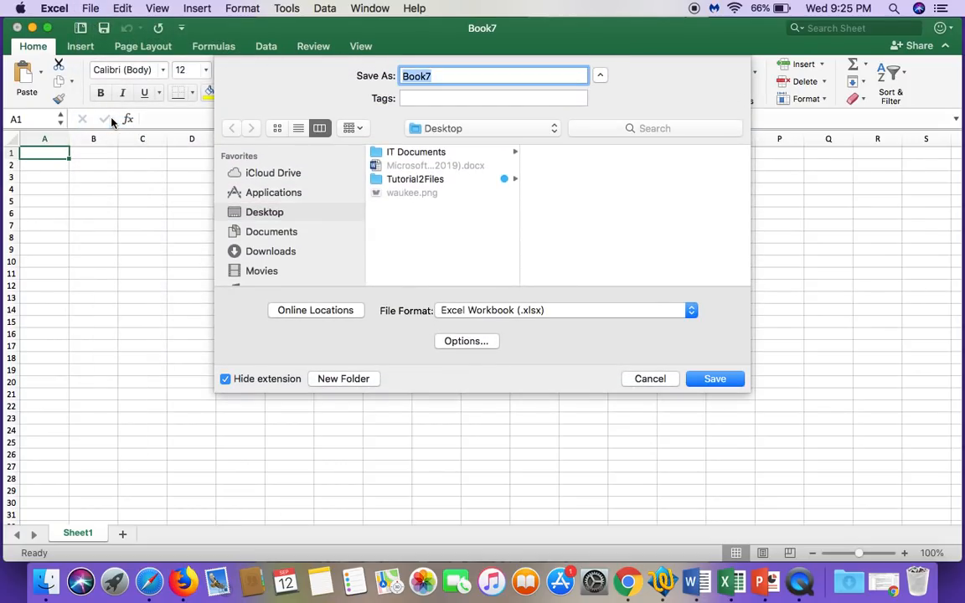
{"action": "left_click", "coordinate": [600, 76]}
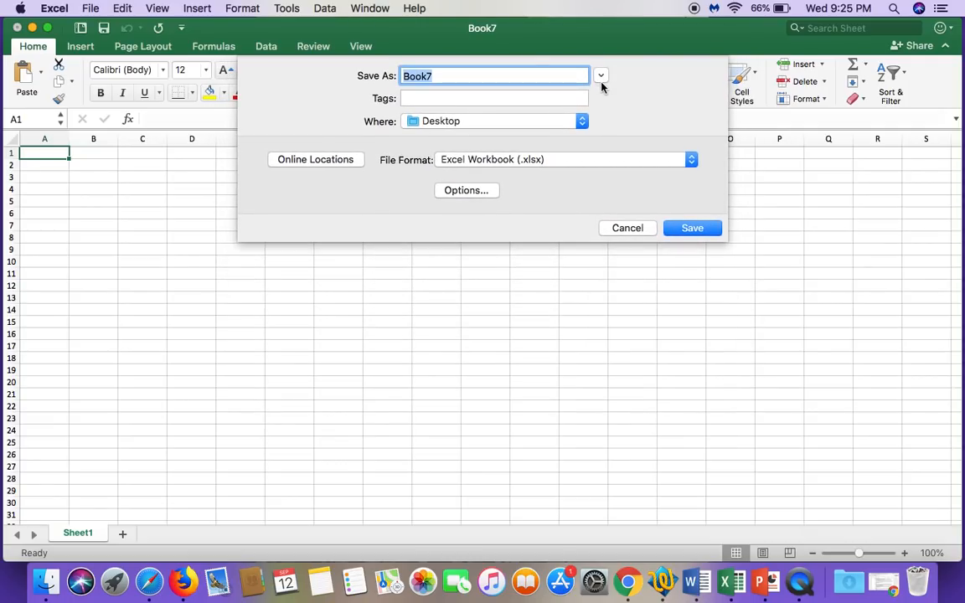
{"action": "left_click", "coordinate": [601, 77]}
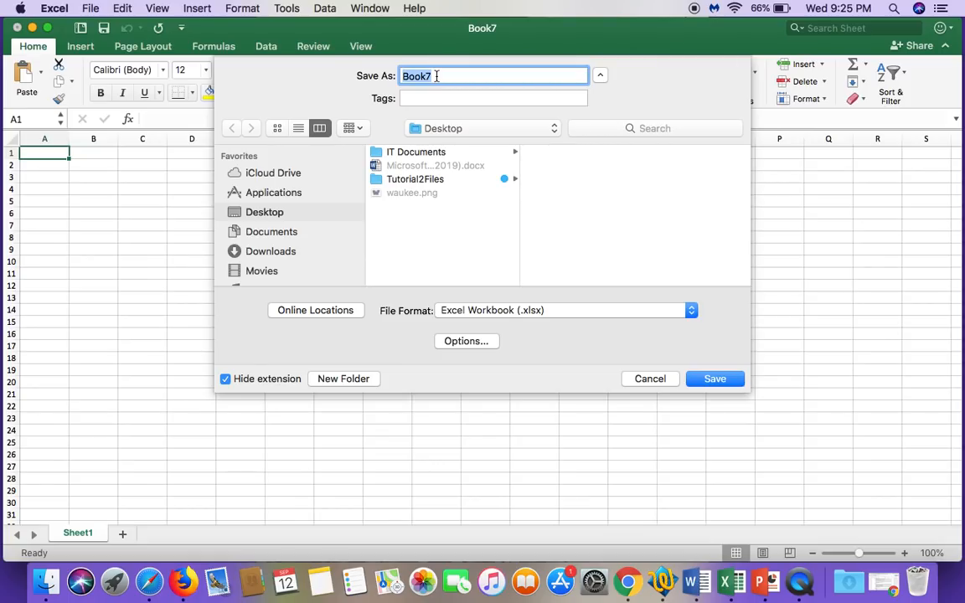
{"action": "type", "text": "Kite Sales Forecas"}
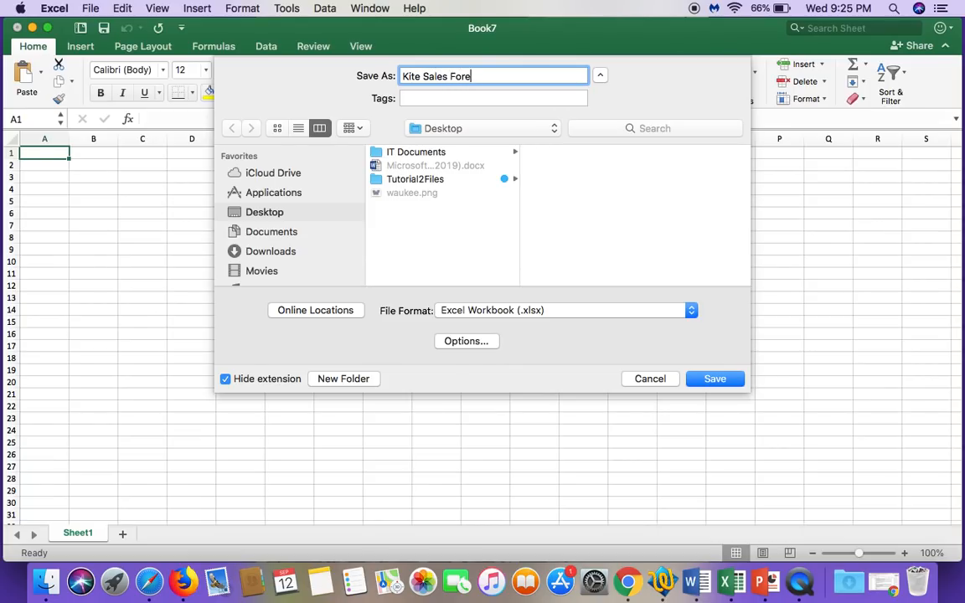
{"action": "key", "text": "BackSpace"}
{"action": "type", "text": "ast"}
{"action": "left_click", "coordinate": [728, 381]}
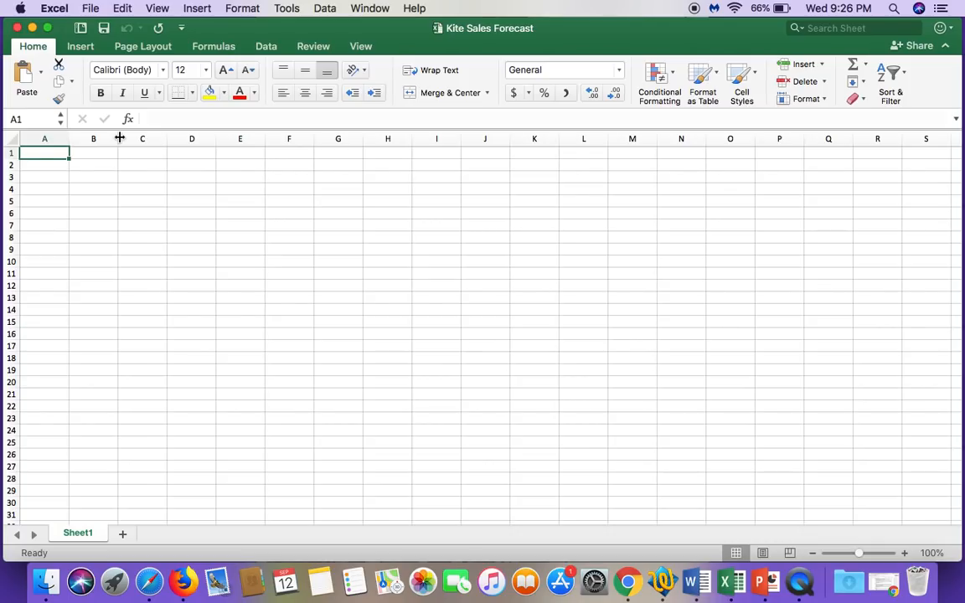
Step: Enter the column headings Product, Net Price and Year 1 Units in cells A1 to C1
{"action": "type", "text": "Product"}
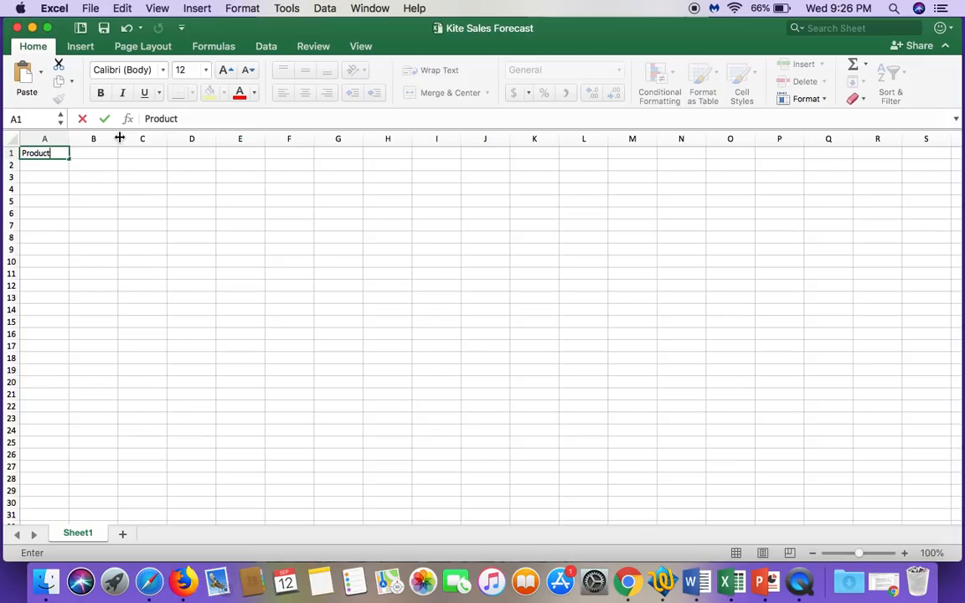
{"action": "key", "text": "Tab"}
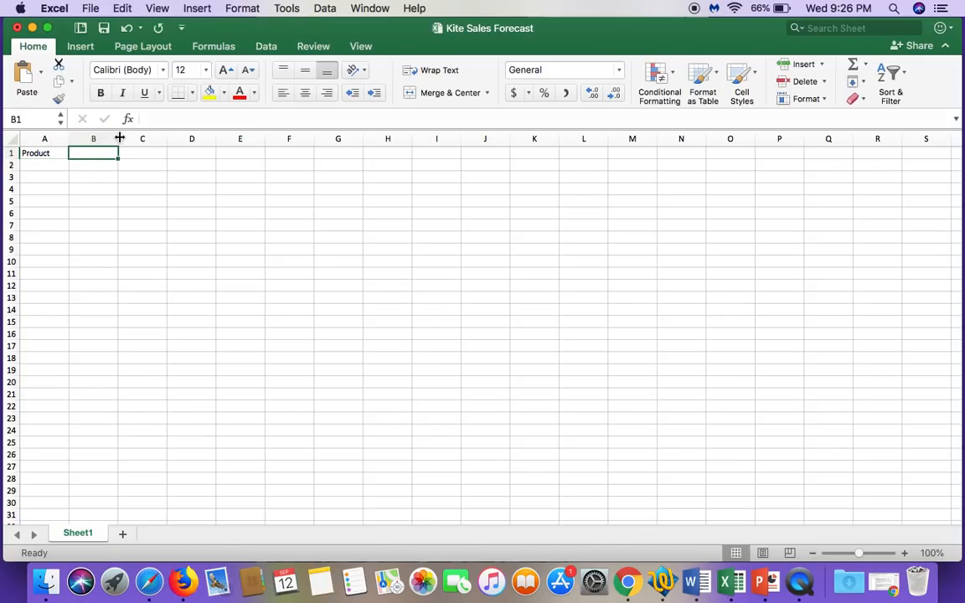
{"action": "type", "text": "Net Price"}
{"action": "key", "text": "Tab"}
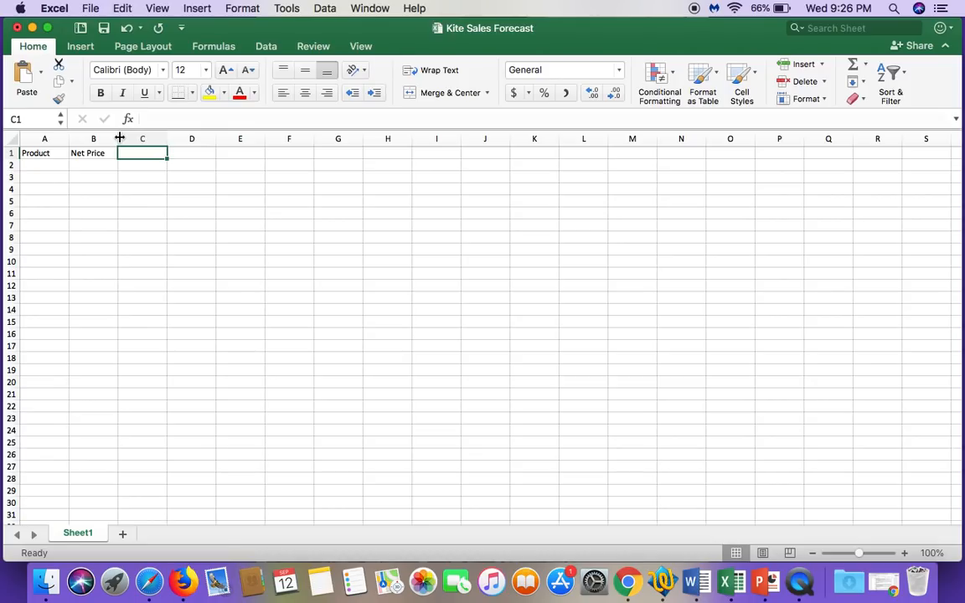
{"action": "type", "text": "Year"}
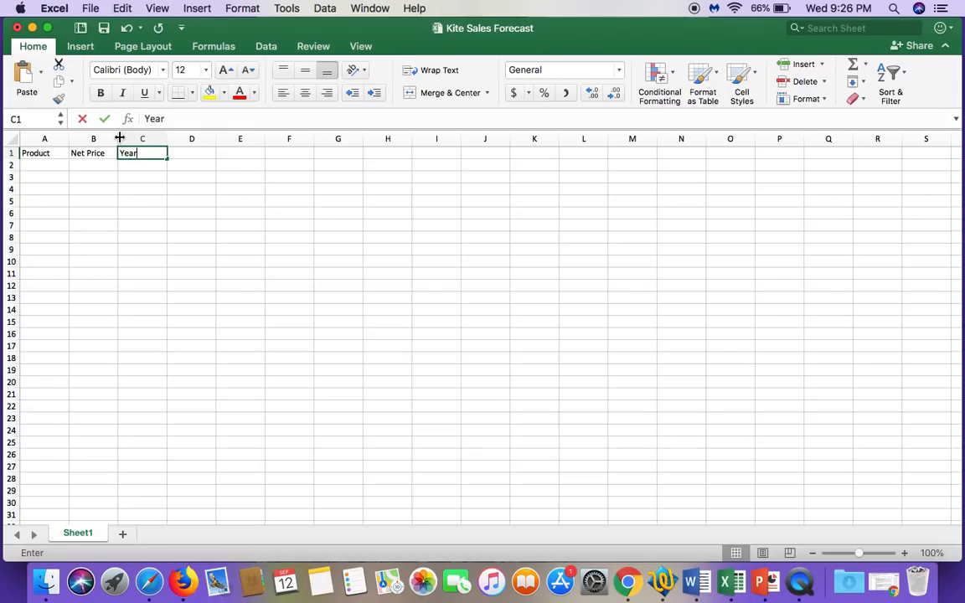
{"action": "type", "text": " 1 Units"}
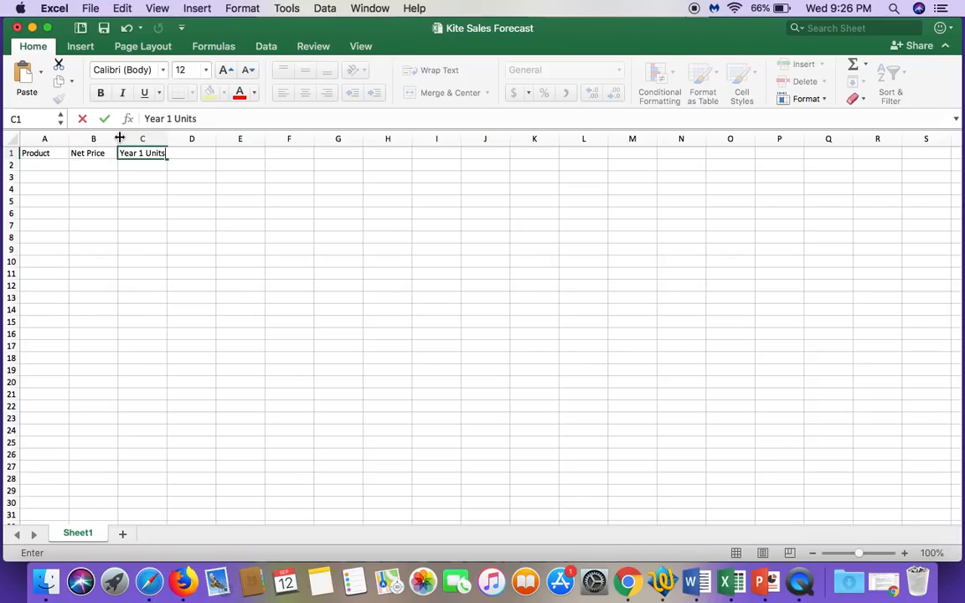
{"action": "key", "text": "Return"}
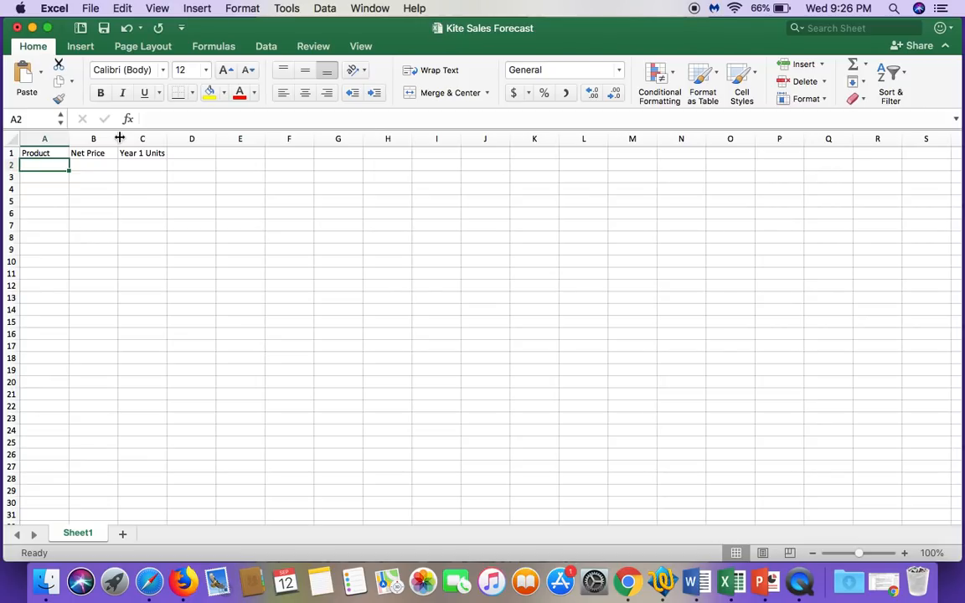
Step: Enter the product names Apache Delta in cell A2 and Volcano Blaster in cell A3
{"action": "type", "text": "Ap"}
{"action": "key", "text": "BackSpace"}
{"action": "type", "text": "pache "}
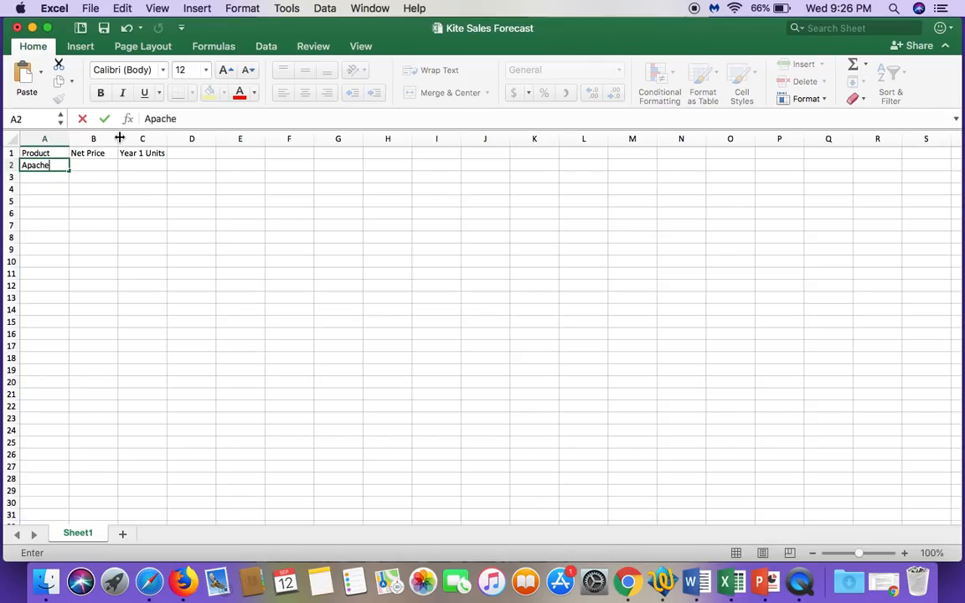
{"action": "type", "text": "Delta"}
{"action": "key", "text": "Return"}
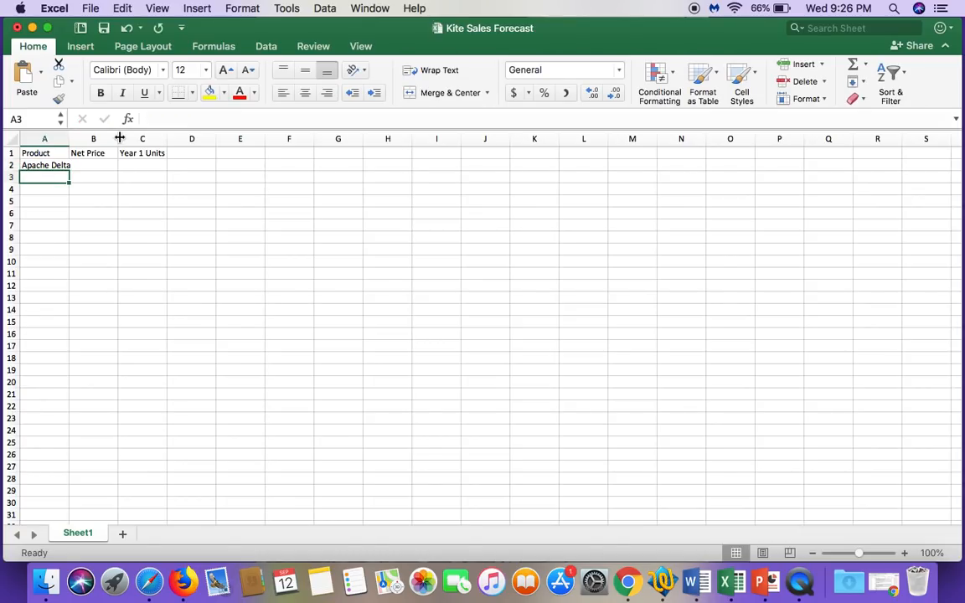
{"action": "type", "text": "Volcano Blaster"}
{"action": "key", "text": "Return"}
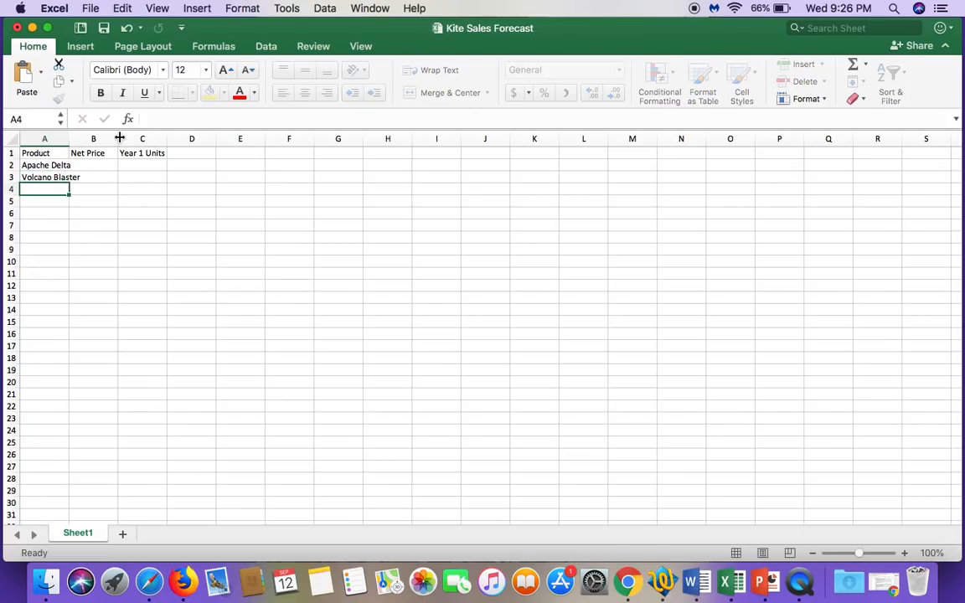
Step: Add the product names Tornado Twirler in cell A4 and Whirling Delta in cell A5
{"action": "type", "text": "Tornado Twirler"}
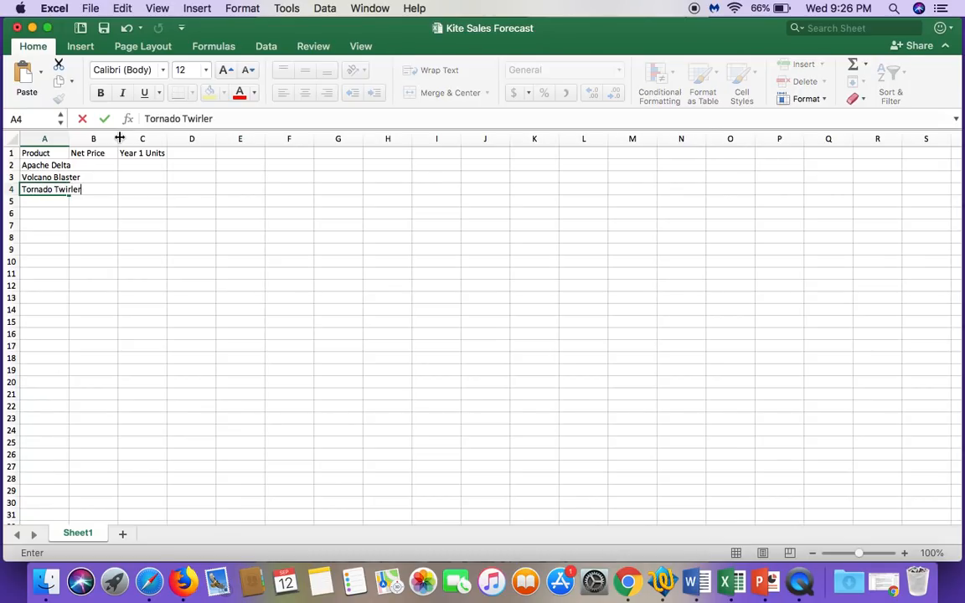
{"action": "key", "text": "Return"}
{"action": "type", "text": "Whirling E"}
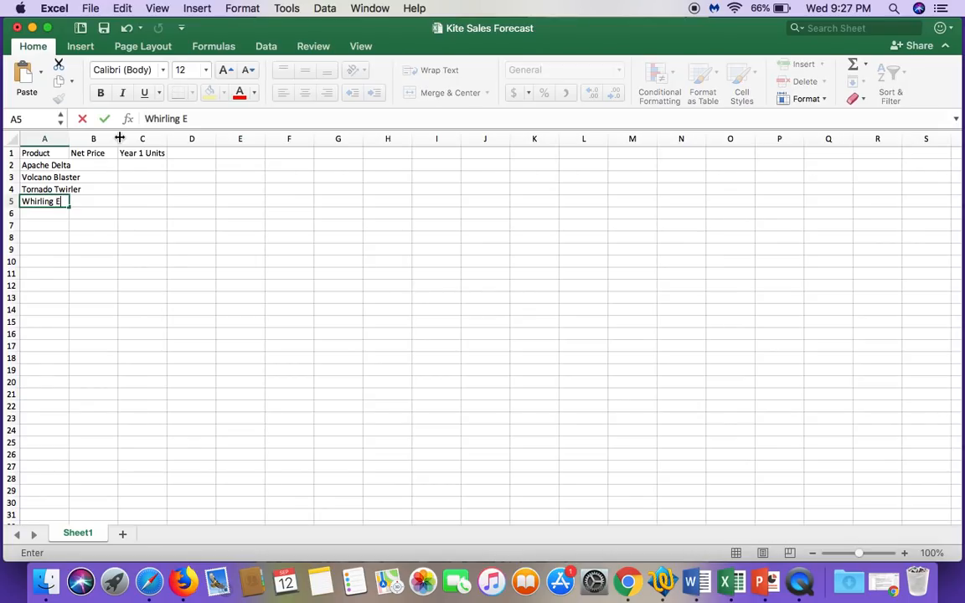
{"action": "key", "text": "BackSpace"}
{"action": "type", "text": "Delta"}
{"action": "key", "text": "Return"}
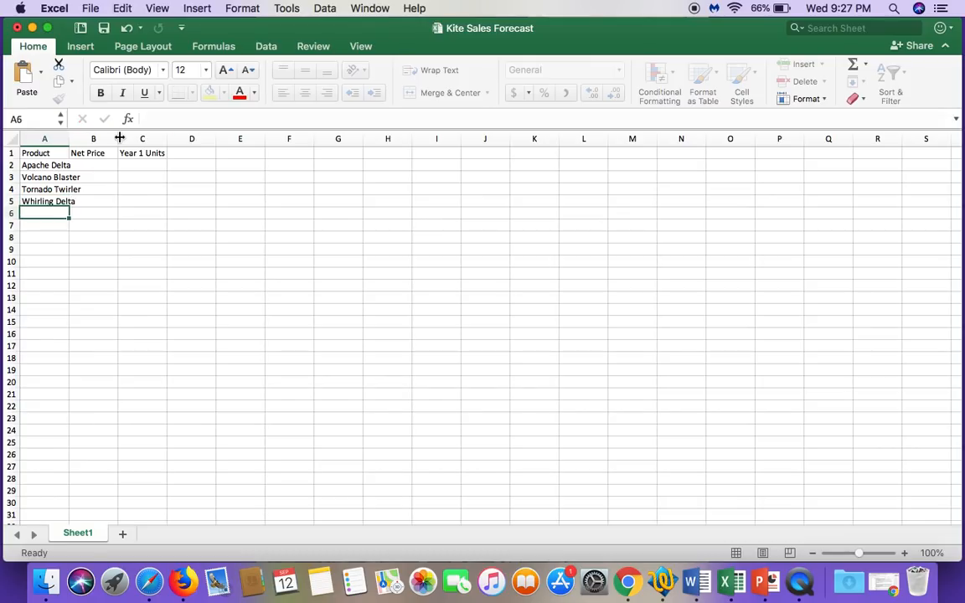
Step: Complete the product list with Rocket Stuntman in cell A6 and Soaring Eagle in cell A7
{"action": "type", "text": "Rock"}
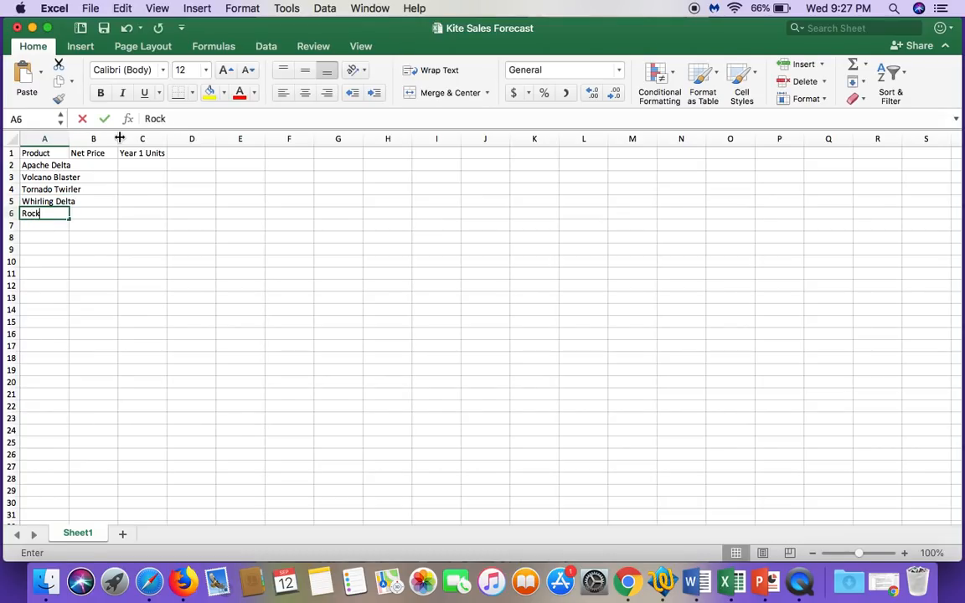
{"action": "type", "text": "et Stuntman"}
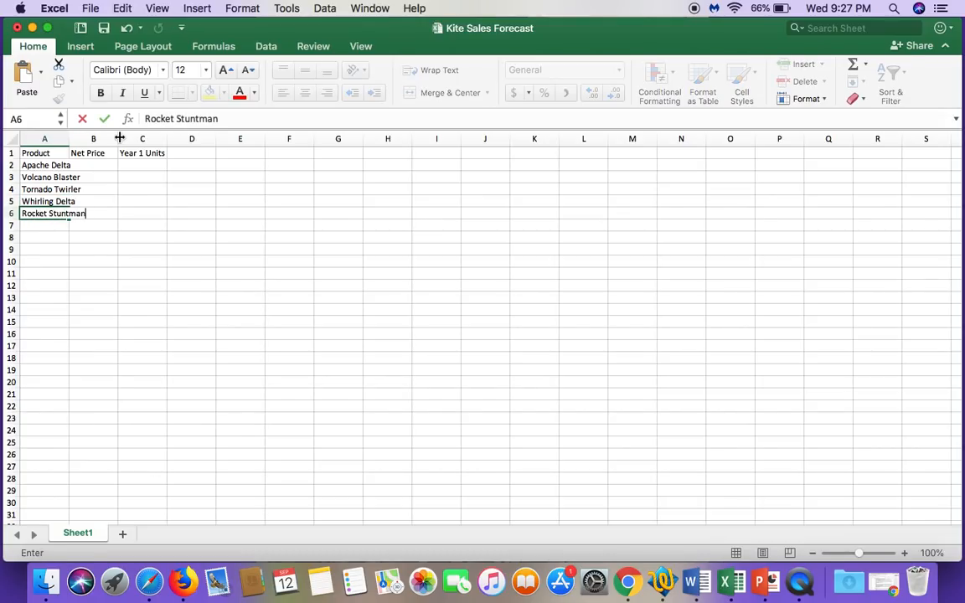
{"action": "key", "text": "Return"}
{"action": "type", "text": "So"}
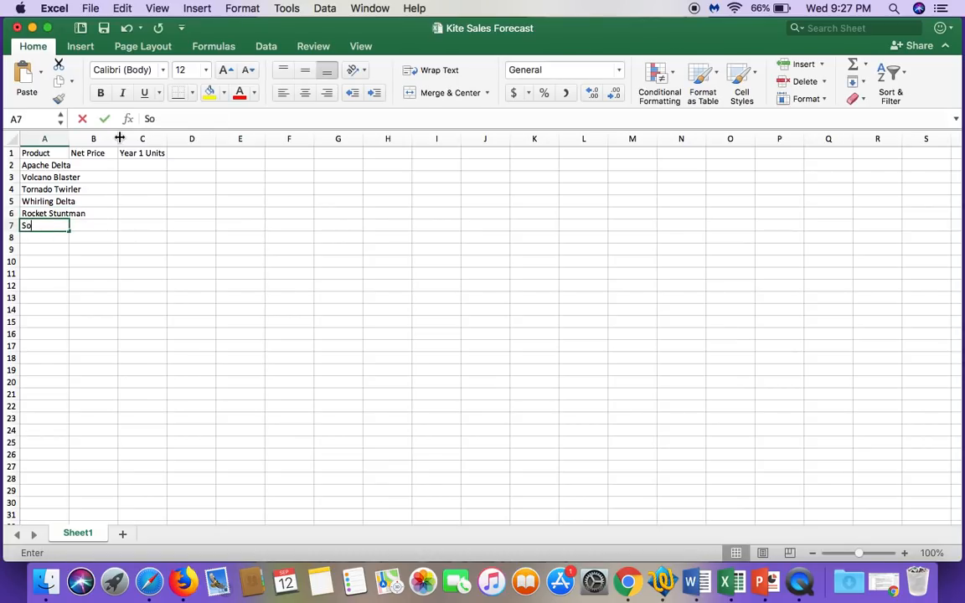
{"action": "type", "text": "aring Eagle"}
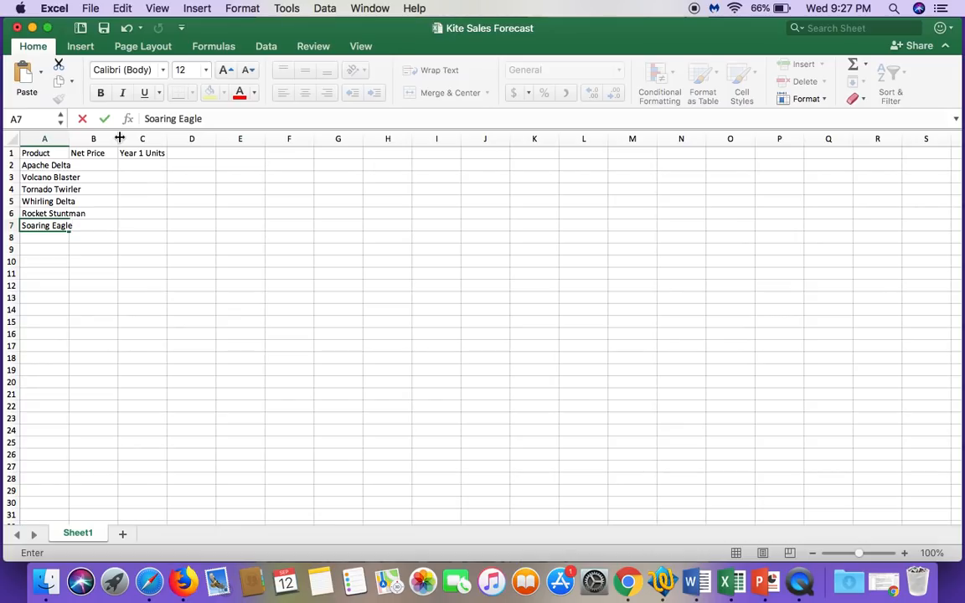
{"action": "key", "text": "Return"}
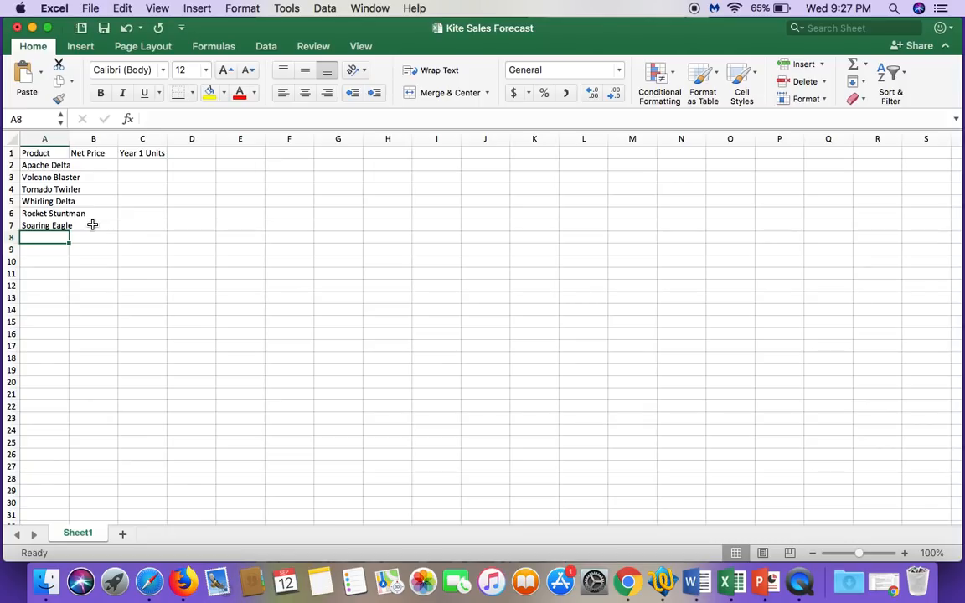
Step: Examine the contents of product name cells A3 to A6 and the neighbouring Net Price cells B3 to B6
{"action": "left_click", "coordinate": [41, 175]}
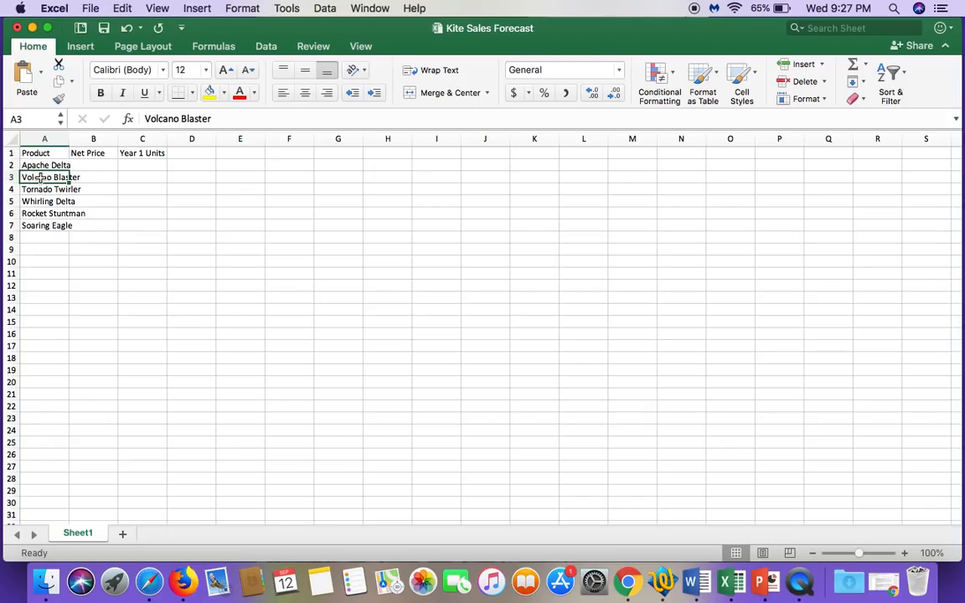
{"action": "left_click", "coordinate": [44, 191]}
{"action": "left_click", "coordinate": [38, 203]}
{"action": "left_click", "coordinate": [36, 215]}
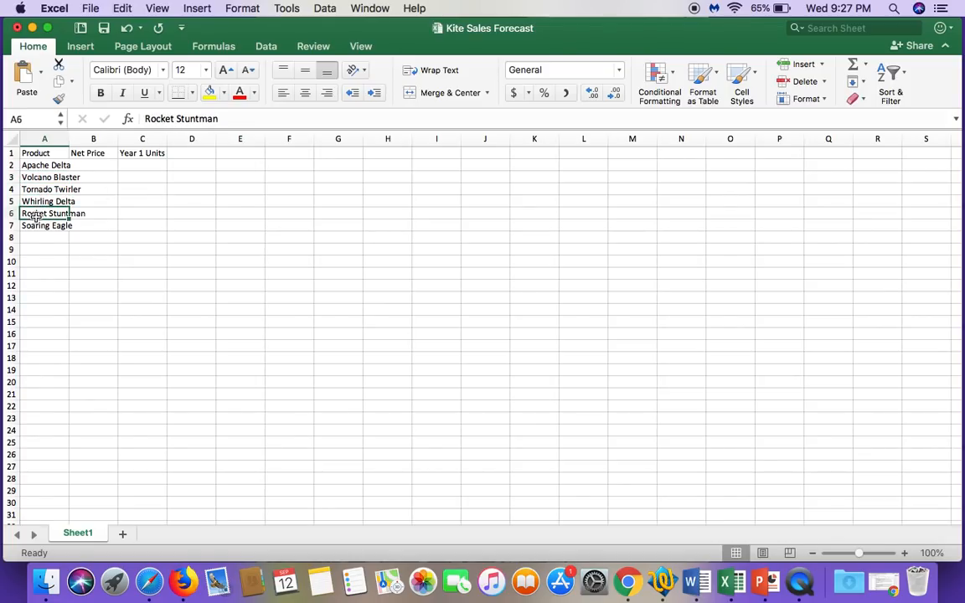
{"action": "left_click", "coordinate": [83, 214]}
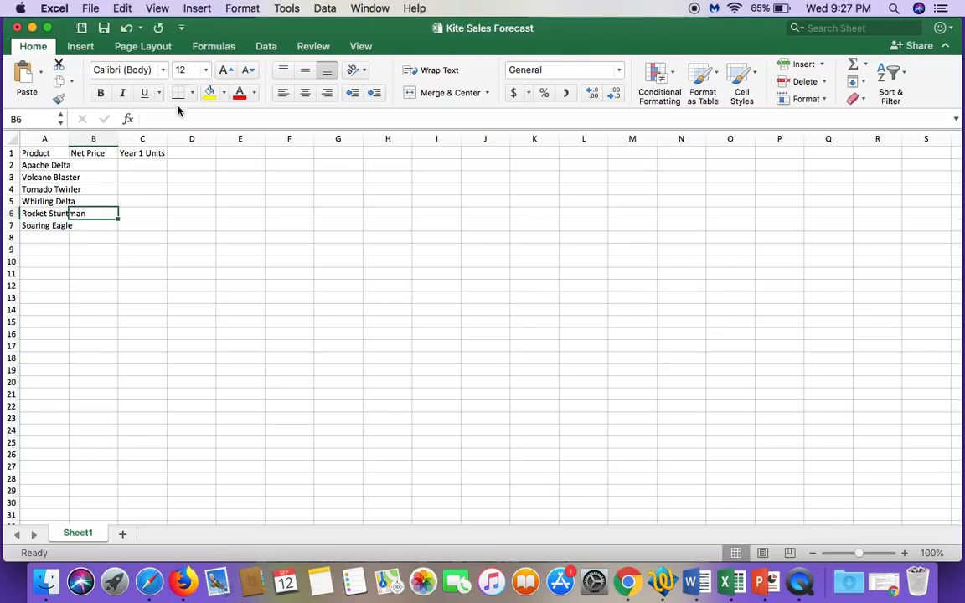
{"action": "left_click", "coordinate": [88, 201]}
{"action": "left_click", "coordinate": [82, 188]}
{"action": "left_click", "coordinate": [82, 176]}
Step: Enter Apache Delta's net price 15.75 in cell B2 and its year 1 units 7500 in cell C2
{"action": "left_click", "coordinate": [82, 165]}
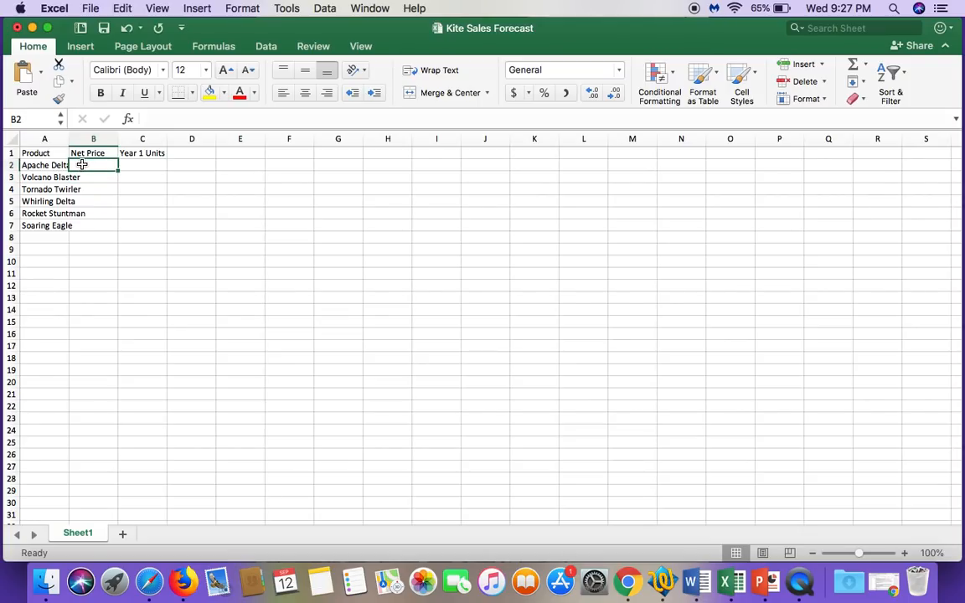
{"action": "type", "text": "15."}
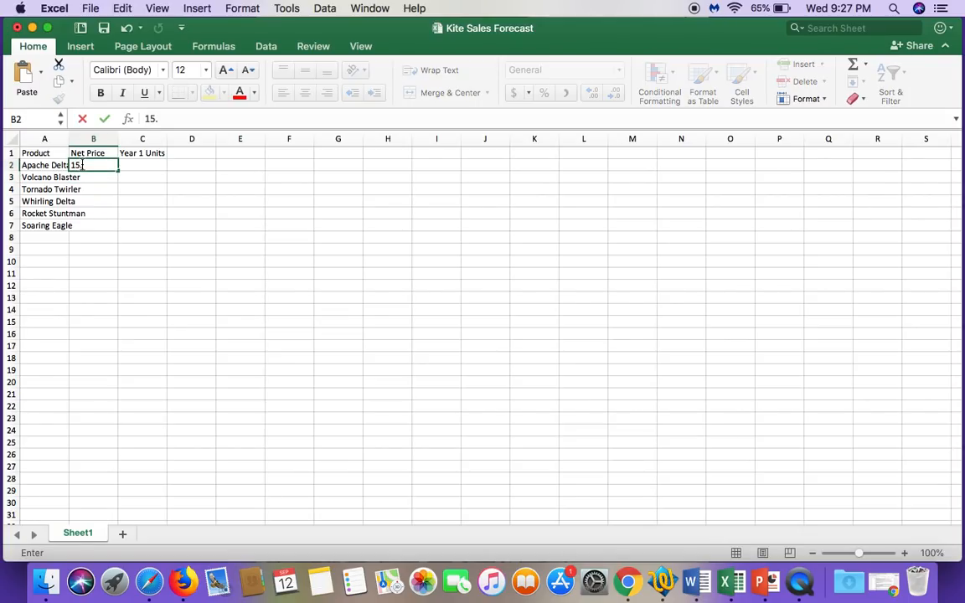
{"action": "type", "text": "75"}
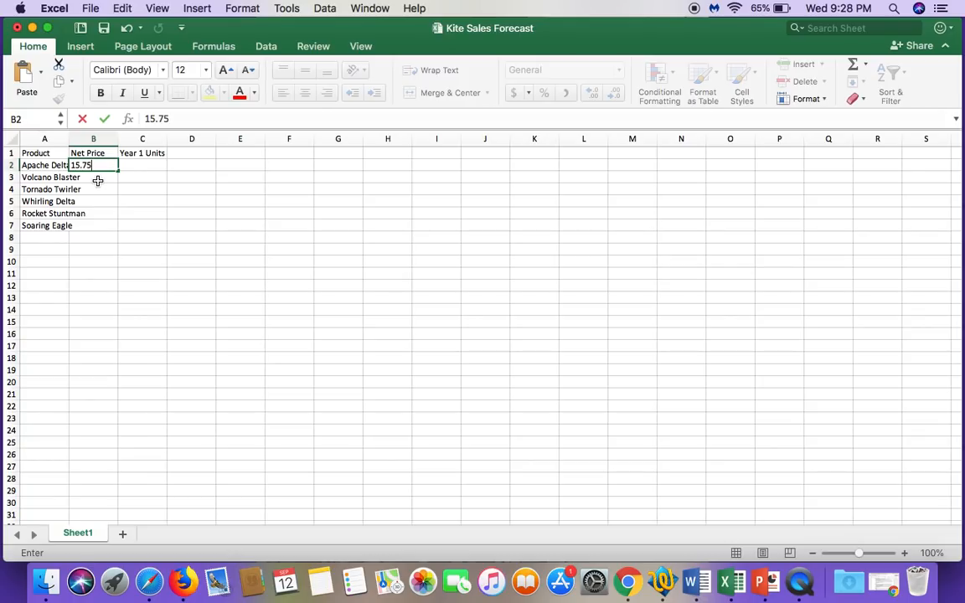
{"action": "left_click", "coordinate": [105, 124]}
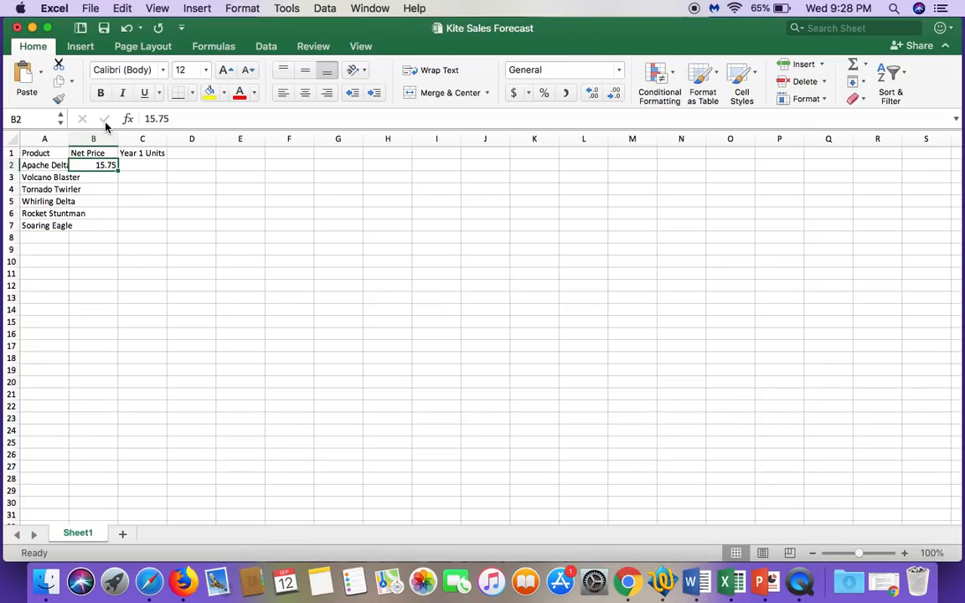
{"action": "left_click", "coordinate": [146, 164]}
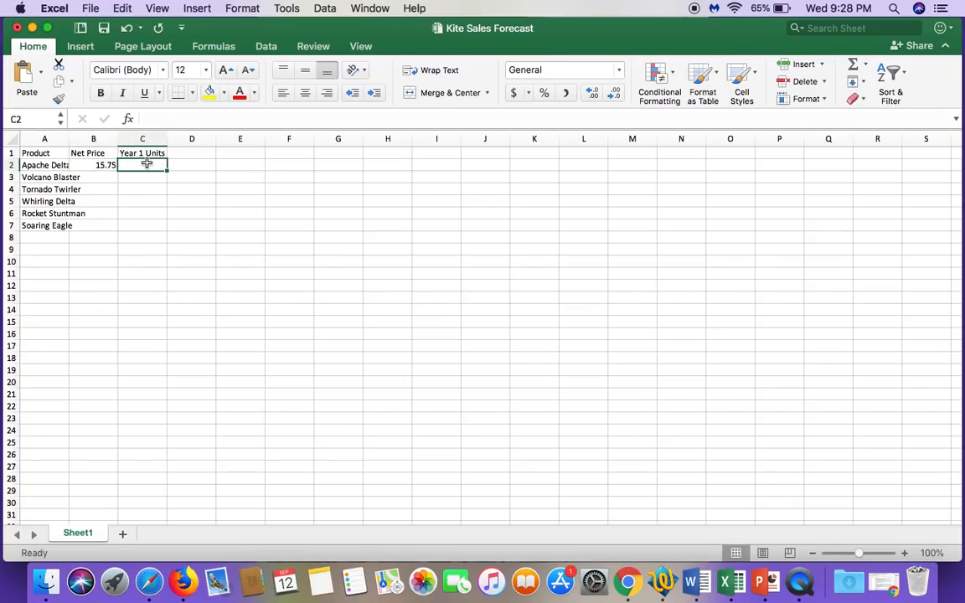
{"action": "type", "text": "7500"}
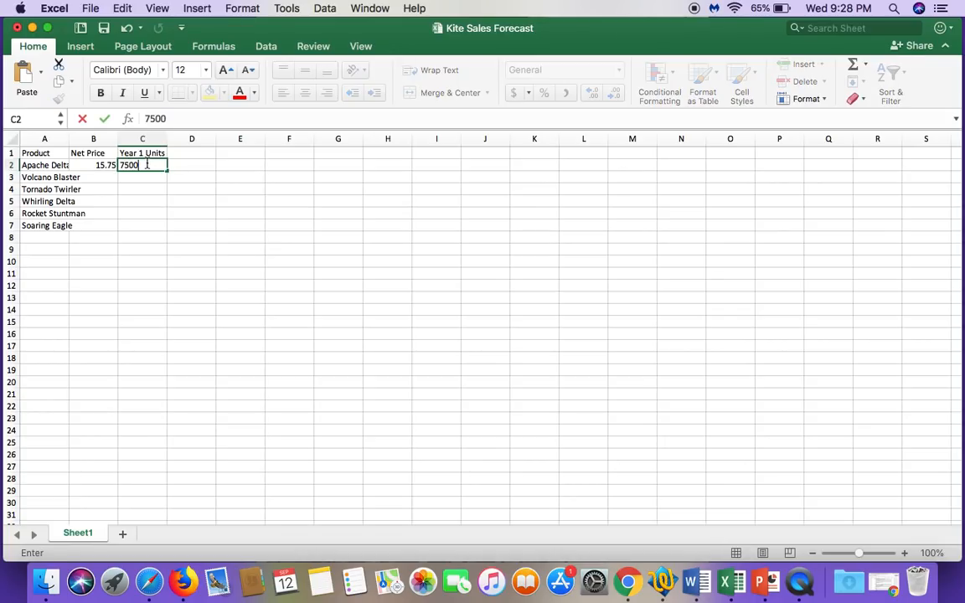
{"action": "left_click", "coordinate": [103, 119]}
Step: Enter the net price 22.25 for both Volcano Blaster in cell B3 and Tornado Twirler in cell B4
{"action": "left_click", "coordinate": [102, 174]}
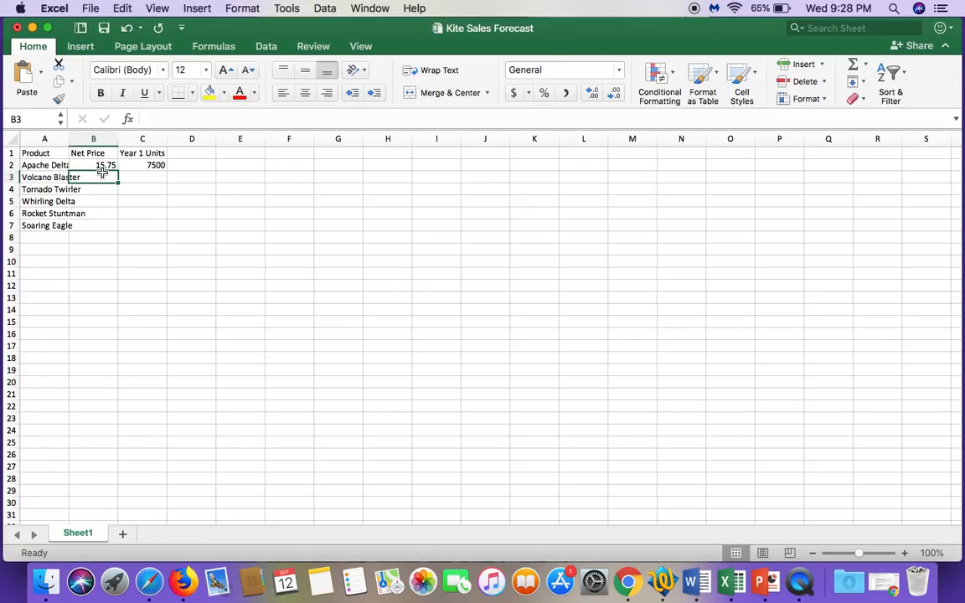
{"action": "type", "text": "22"}
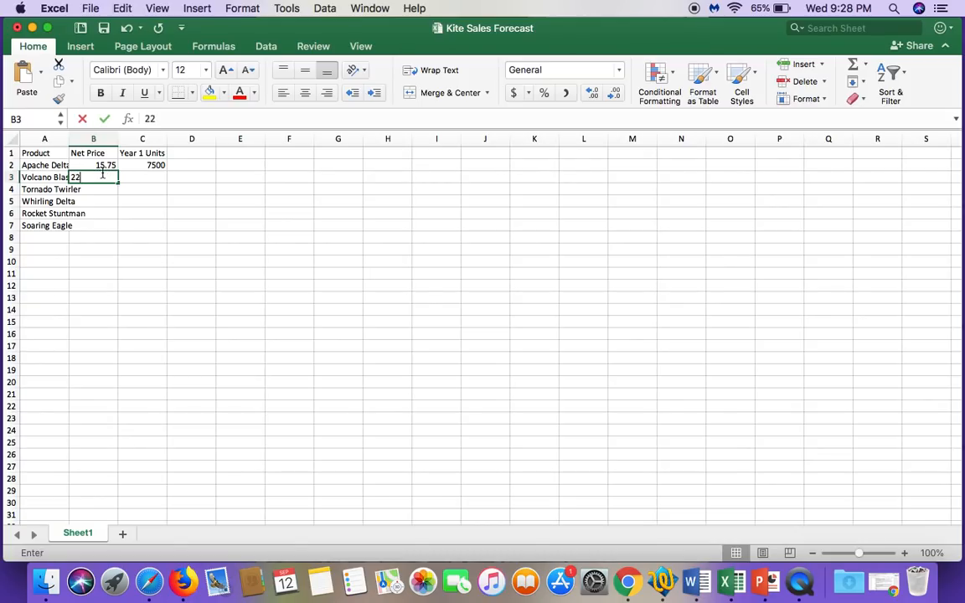
{"action": "type", "text": ".25"}
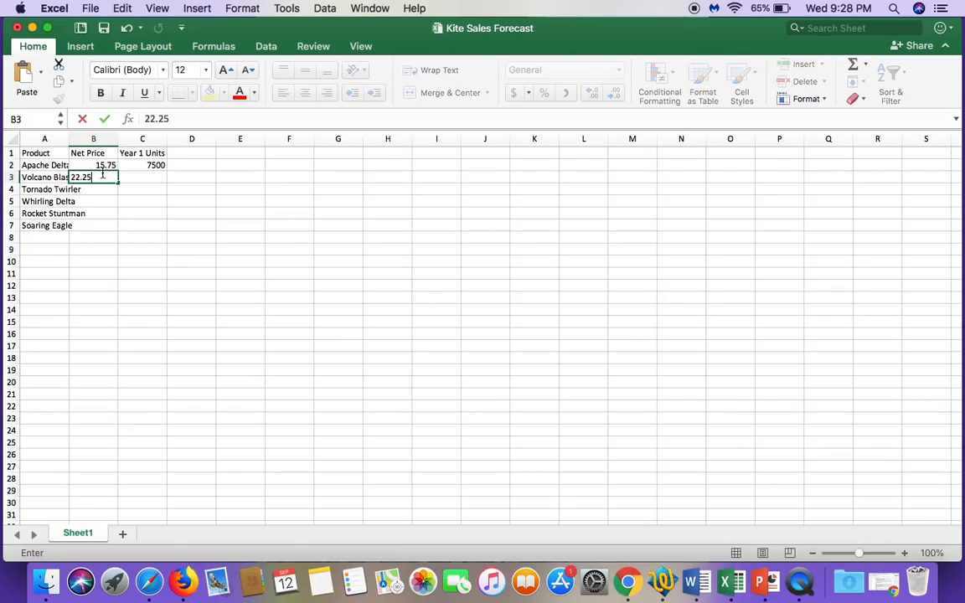
{"action": "key", "text": "Return"}
{"action": "type", "text": "22.25"}
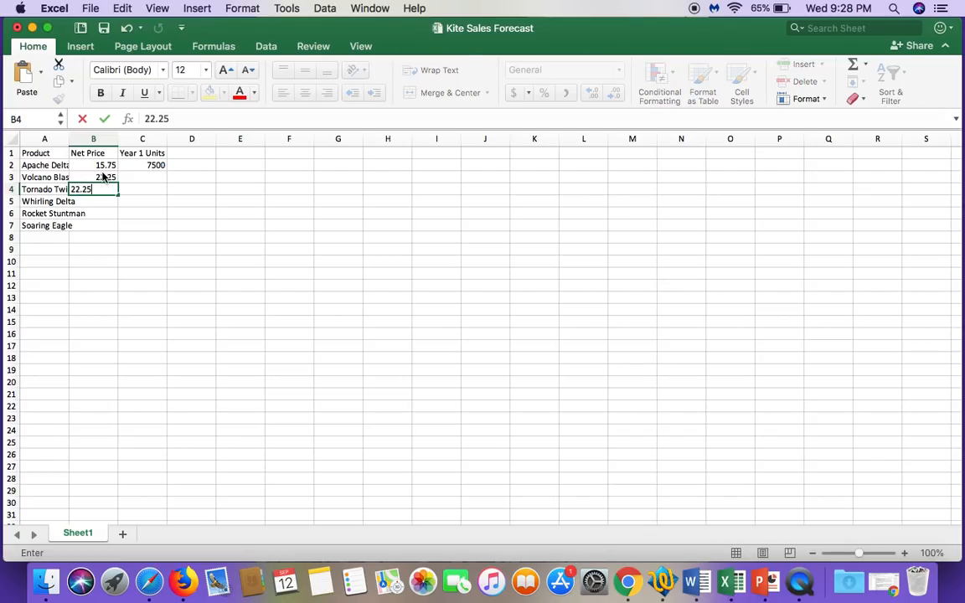
{"action": "key", "text": "Return"}
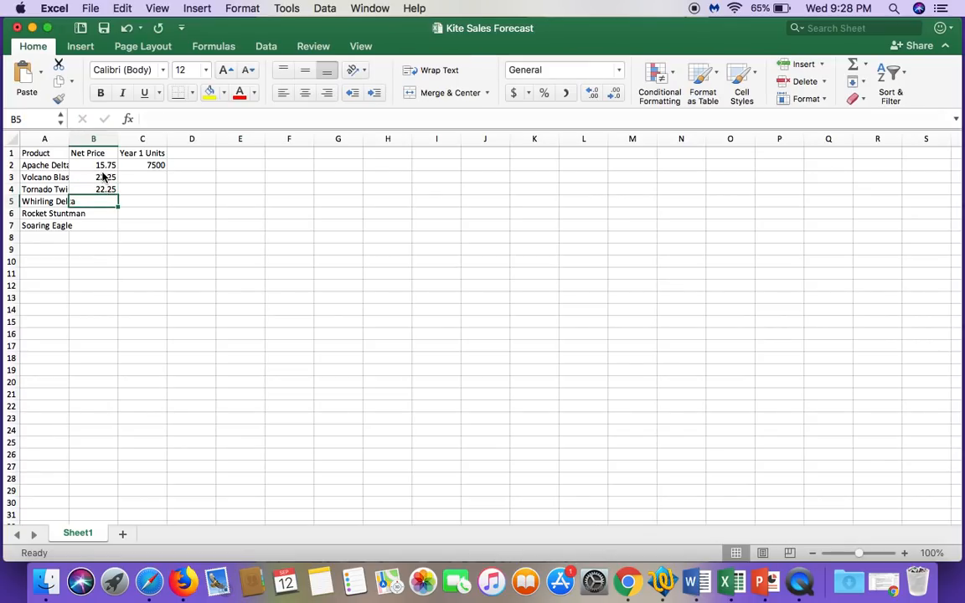
Step: Complete the Net Price column with 26.75 in cell B5, 29.75 in B6 and 39.25 in B7
{"action": "type", "text": "26."}
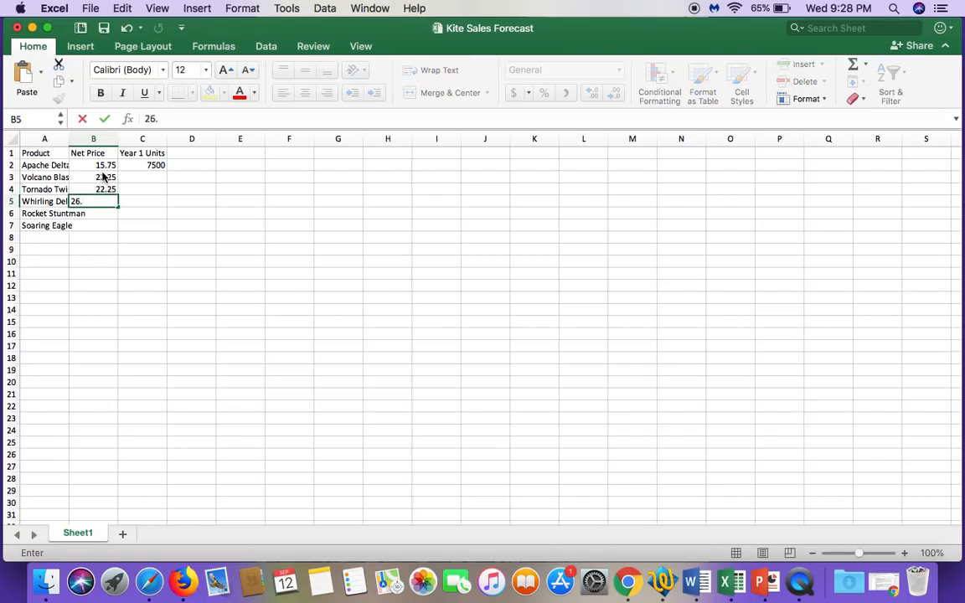
{"action": "type", "text": "75"}
{"action": "key", "text": "Return"}
{"action": "type", "text": "29.7"}
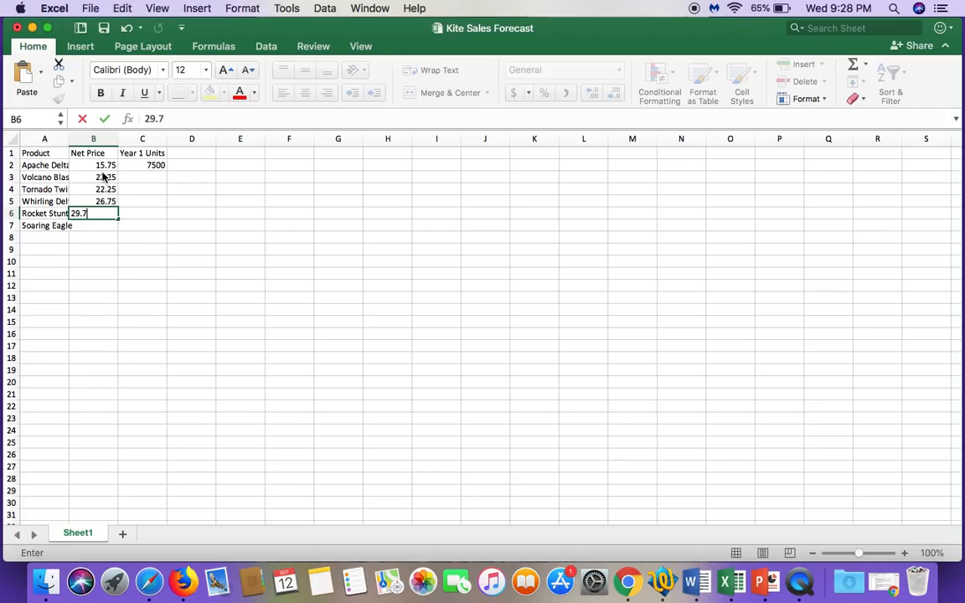
{"action": "type", "text": "5"}
{"action": "key", "text": "Return"}
{"action": "type", "text": "39."}
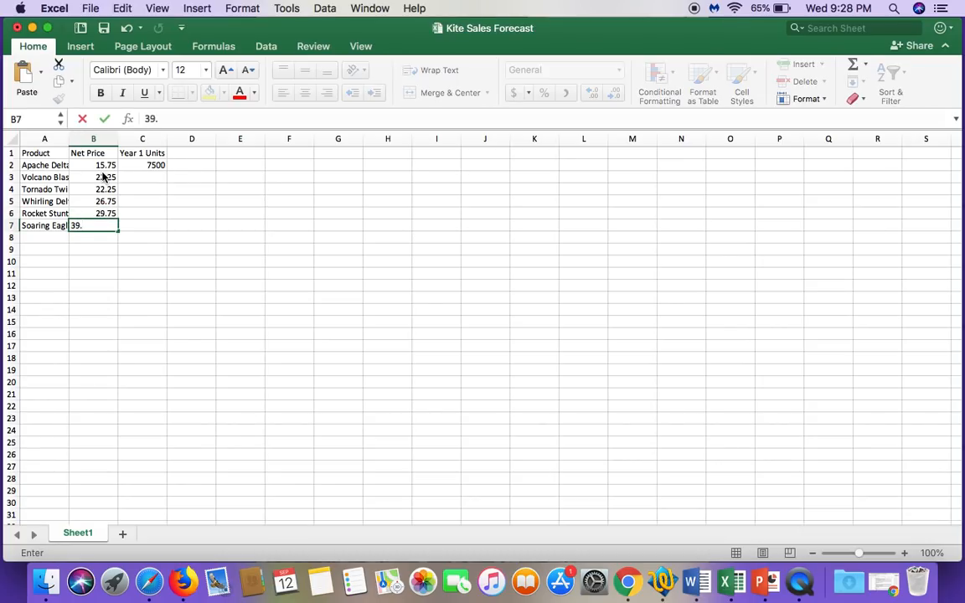
{"action": "type", "text": "25"}
Step: Enter the year 1 units 10000 in cell C3 and 12000 in cell C4
{"action": "left_click", "coordinate": [153, 180]}
{"action": "type", "text": "10000"}
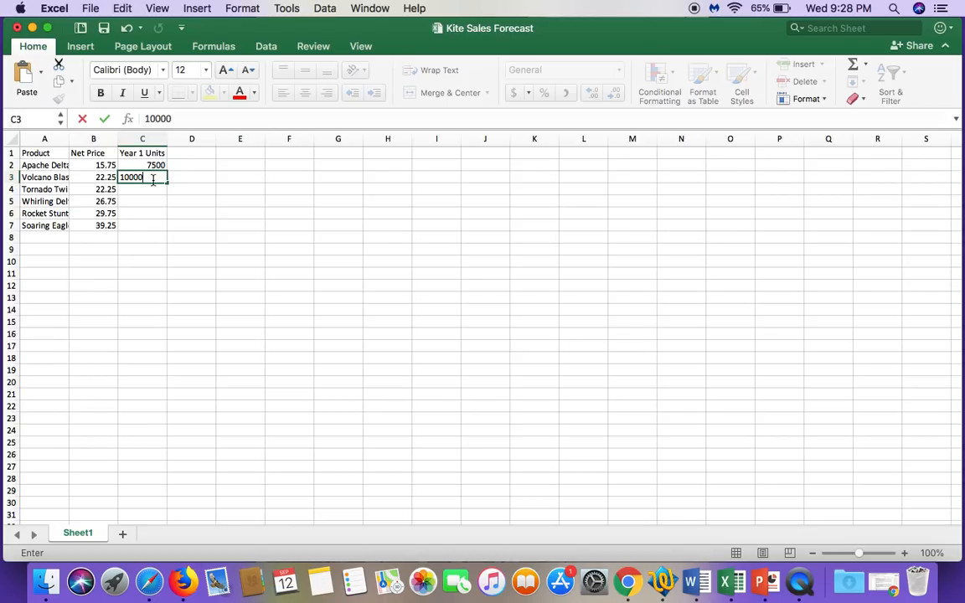
{"action": "key", "text": "Return"}
{"action": "type", "text": "12000"}
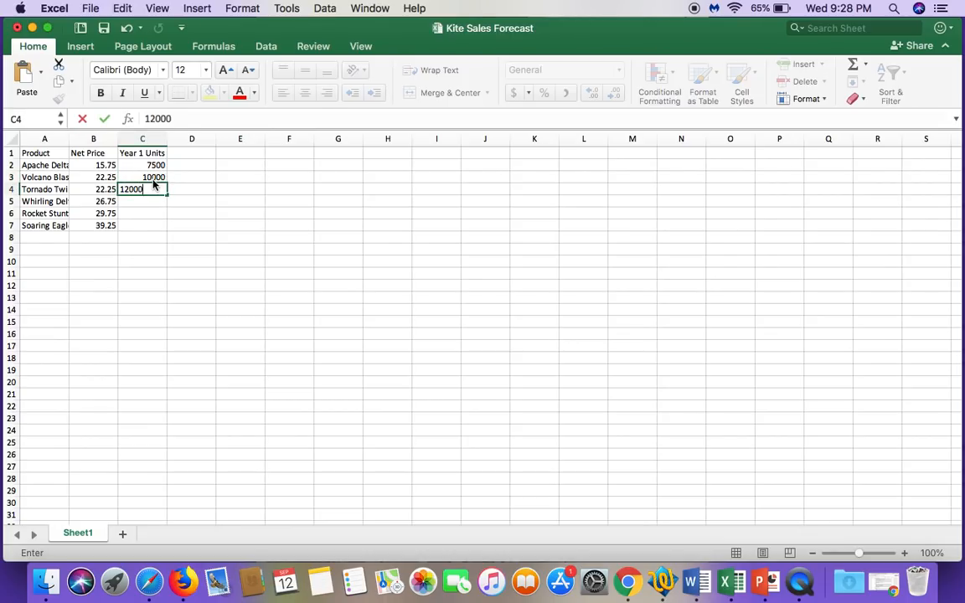
{"action": "key", "text": "Return"}
Step: Complete the Year 1 Units column with 7500 in cells C5 and C6 and 5000 in cell C7
{"action": "type", "text": "7"}
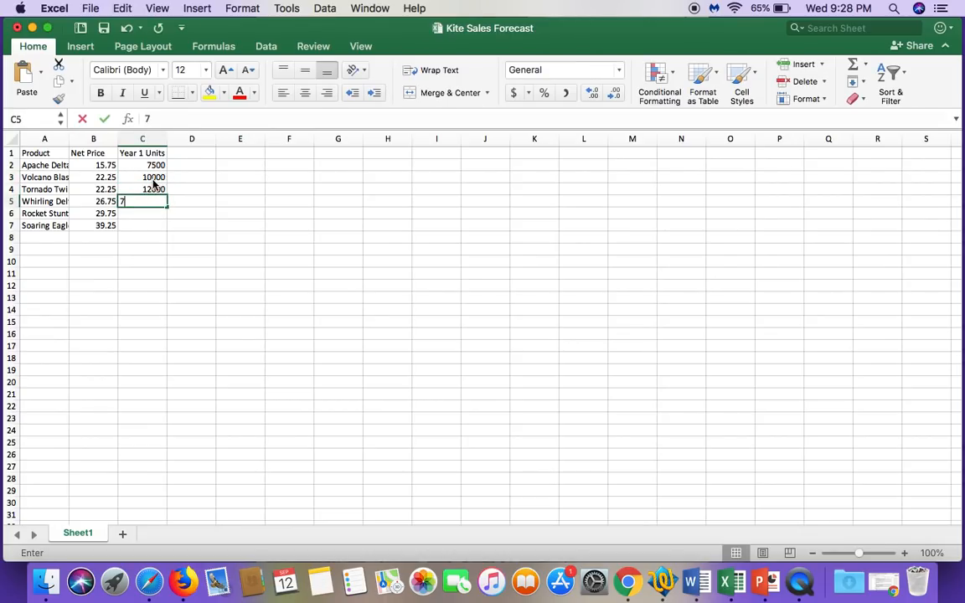
{"action": "type", "text": "500"}
{"action": "key", "text": "Return"}
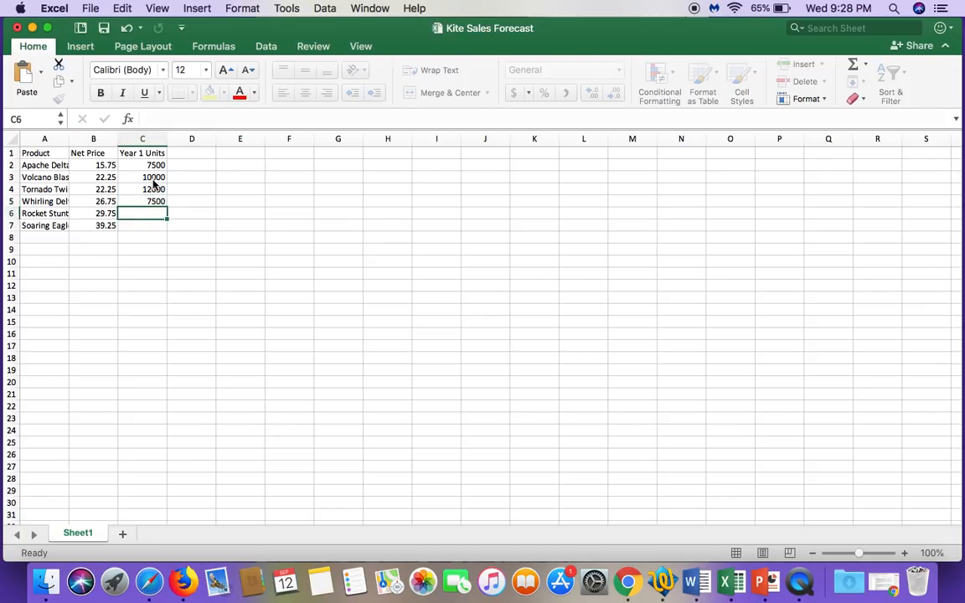
{"action": "type", "text": "7500"}
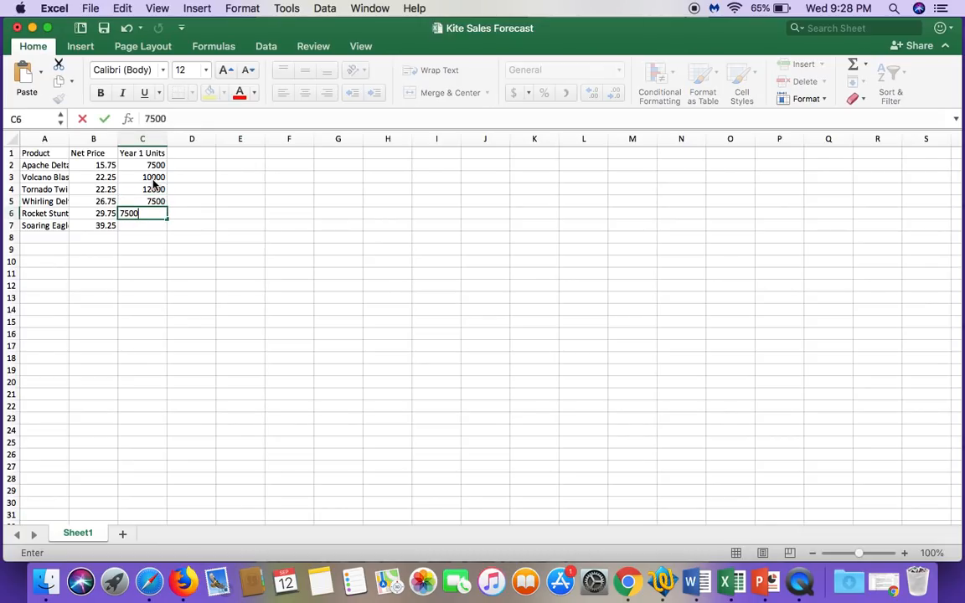
{"action": "key", "text": "Return"}
{"action": "type", "text": "5000"}
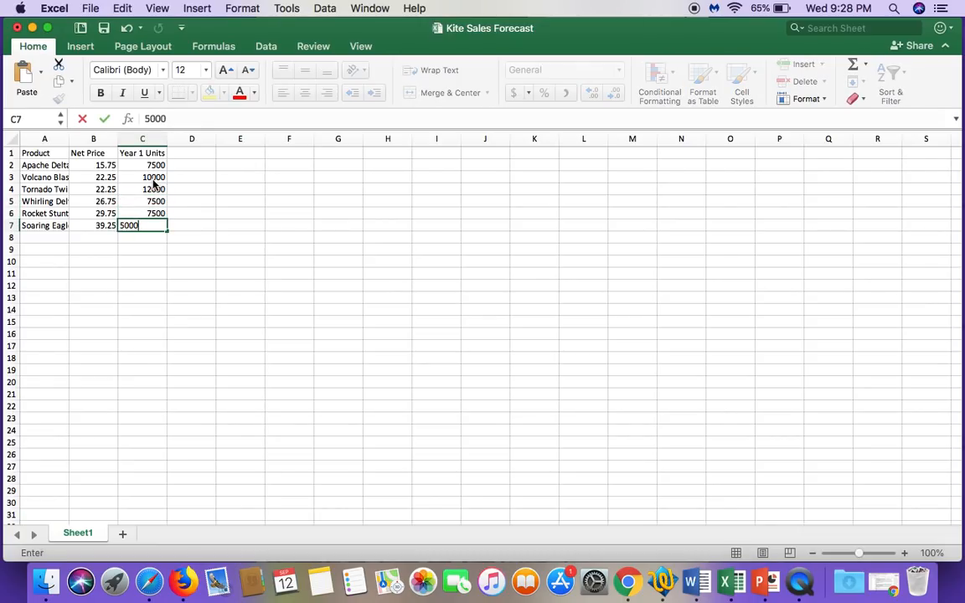
{"action": "left_click", "coordinate": [227, 282]}
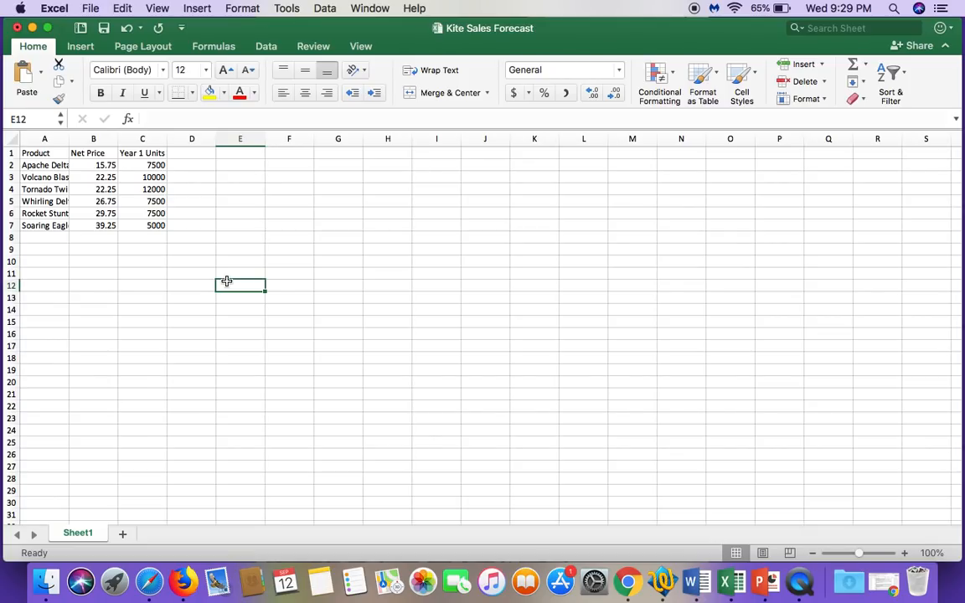
Step: Clear the product name in cell A4 and re-enter it as Tornado Twirler
{"action": "left_click", "coordinate": [39, 189]}
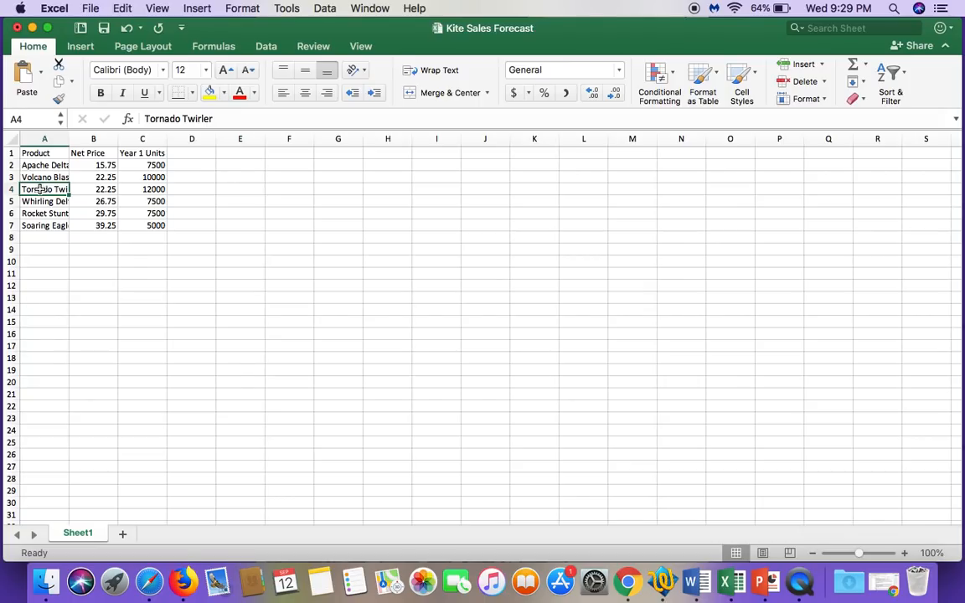
{"action": "key", "text": "BackSpace"}
{"action": "type", "text": "T"}
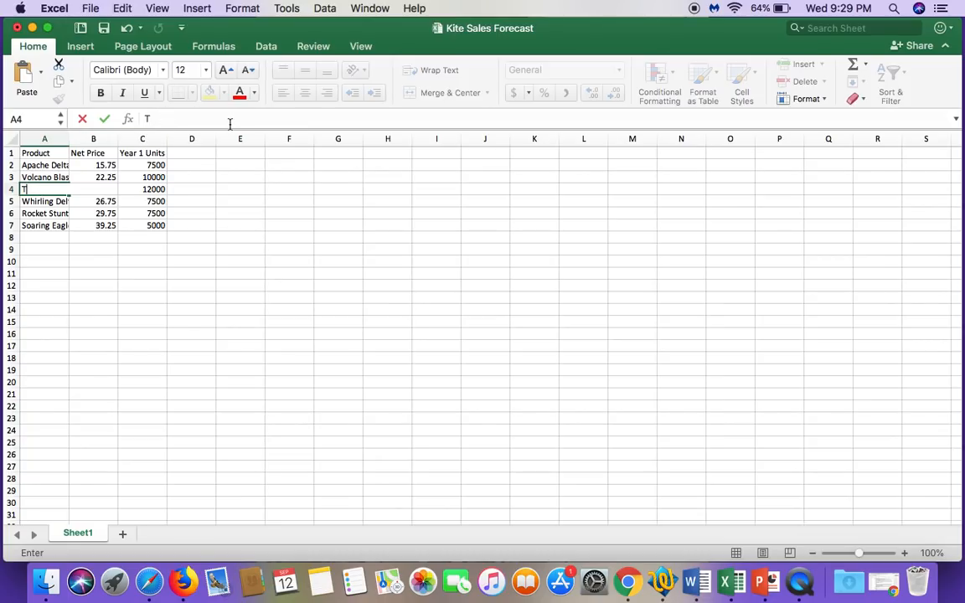
{"action": "type", "text": "ornado Twirler"}
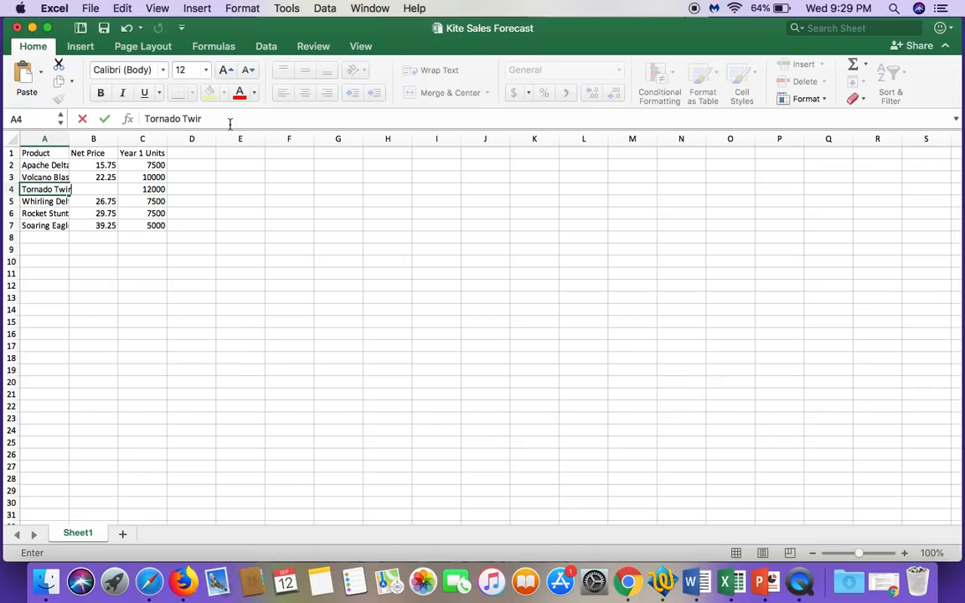
{"action": "left_click", "coordinate": [104, 119]}
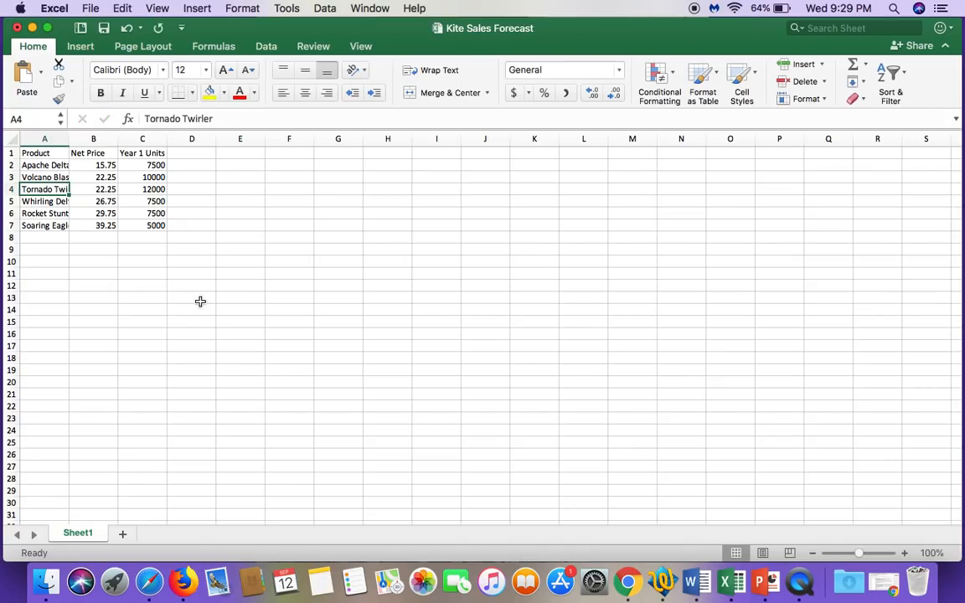
Step: Edit the product name in cell A4 to read Tornado Trickster
{"action": "left_click", "coordinate": [29, 199]}
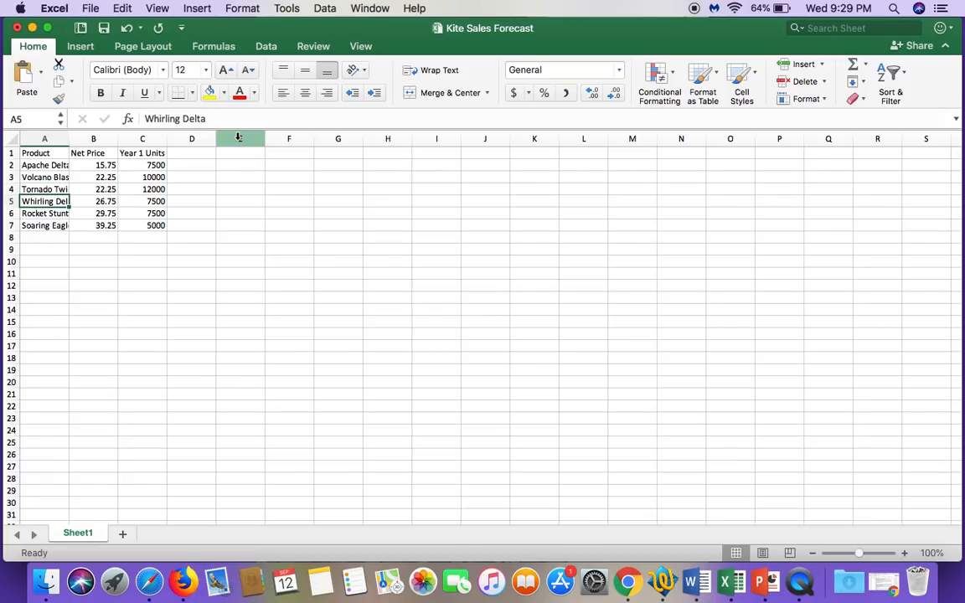
{"action": "double_click", "coordinate": [39, 190]}
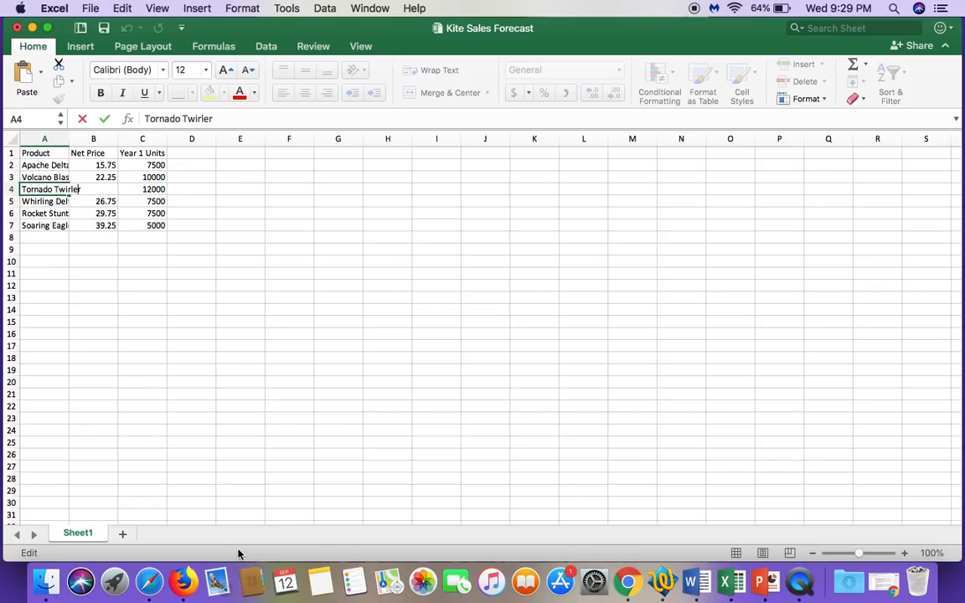
{"action": "key", "text": "BackSpace"}
{"action": "key", "text": "BackSpace"}
{"action": "key", "text": "BackSpace"}
{"action": "key", "text": "BackSpace"}
{"action": "key", "text": "BackSpace"}
{"action": "key", "text": "BackSpace"}
{"action": "type", "text": "rice"}
{"action": "key", "text": "BackSpace"}
{"action": "type", "text": "kster"}
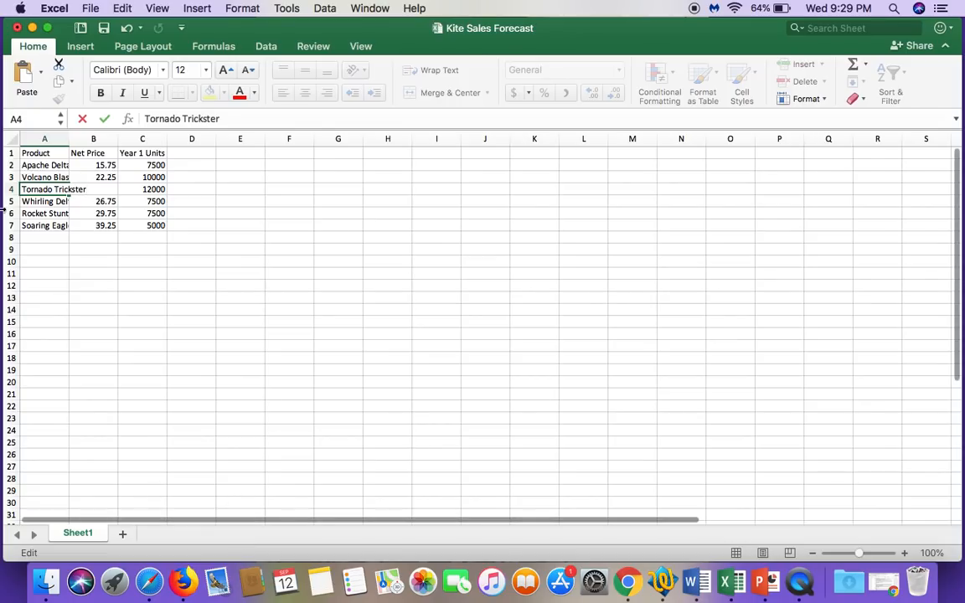
{"action": "left_click", "coordinate": [104, 119]}
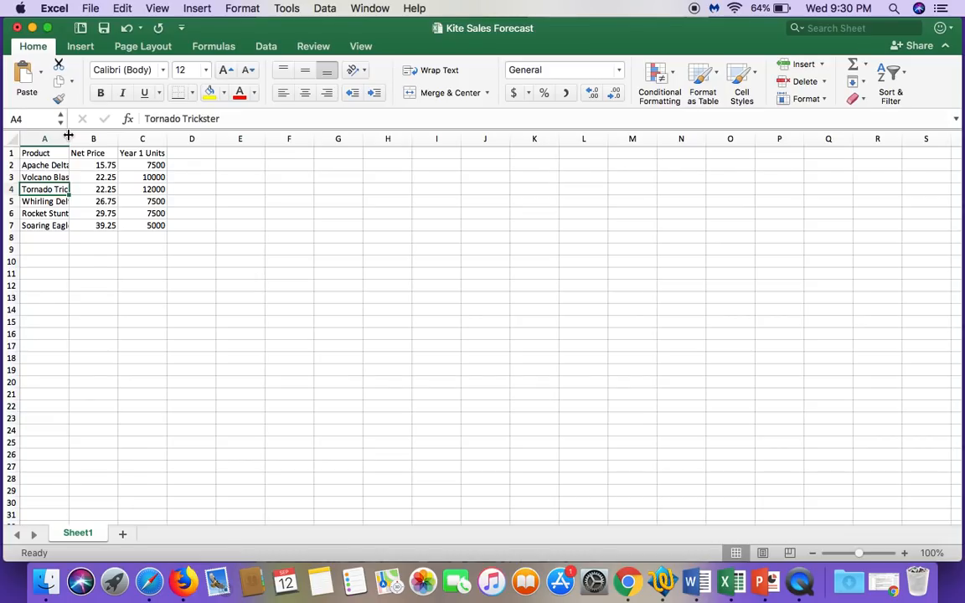
Step: Widen column A enough to show the full product names
{"action": "left_click_drag", "start_coordinate": [68, 135], "coordinate": [68, 135]}
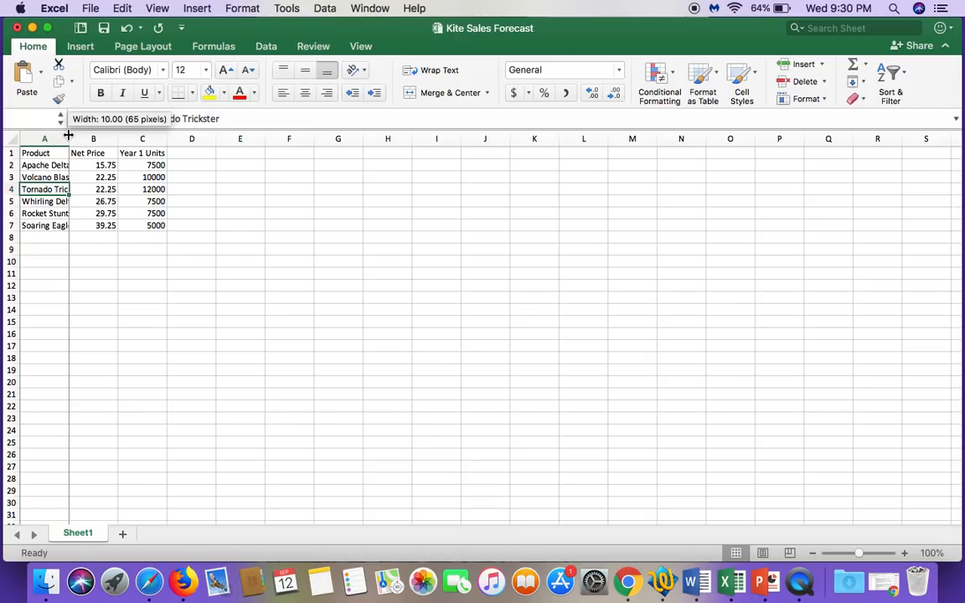
{"action": "left_click_drag", "start_coordinate": [68, 135], "coordinate": [68, 135]}
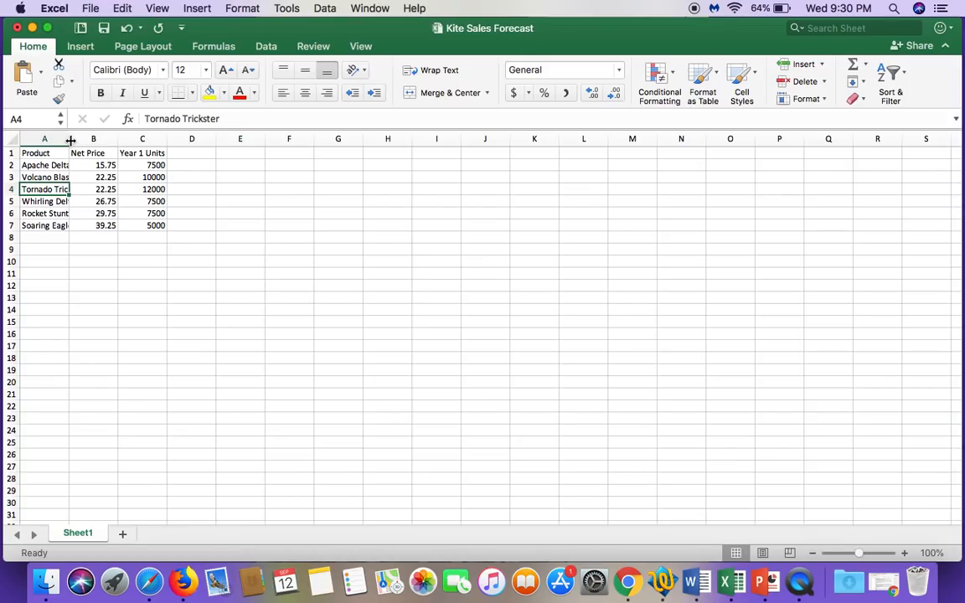
{"action": "left_click_drag", "start_coordinate": [70, 141], "coordinate": [90, 141]}
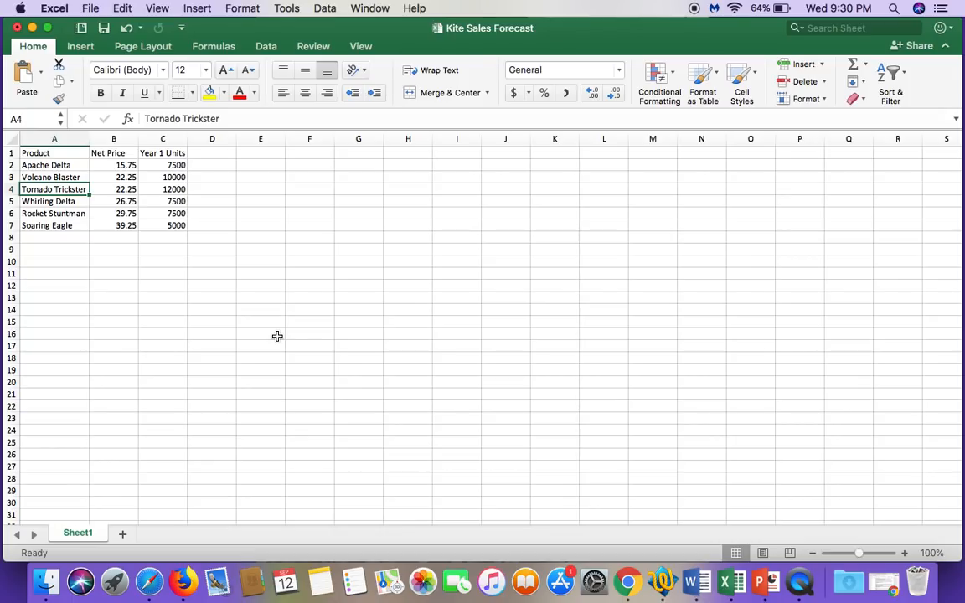
Step: Insert two blank sheet rows above the header row of the product table
{"action": "left_click", "coordinate": [165, 276]}
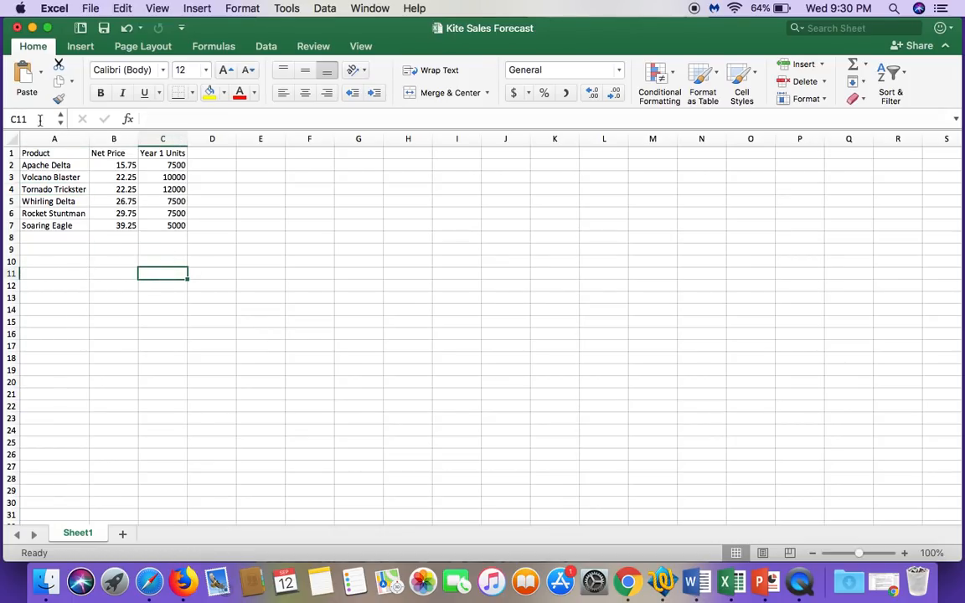
{"action": "left_click", "coordinate": [11, 153]}
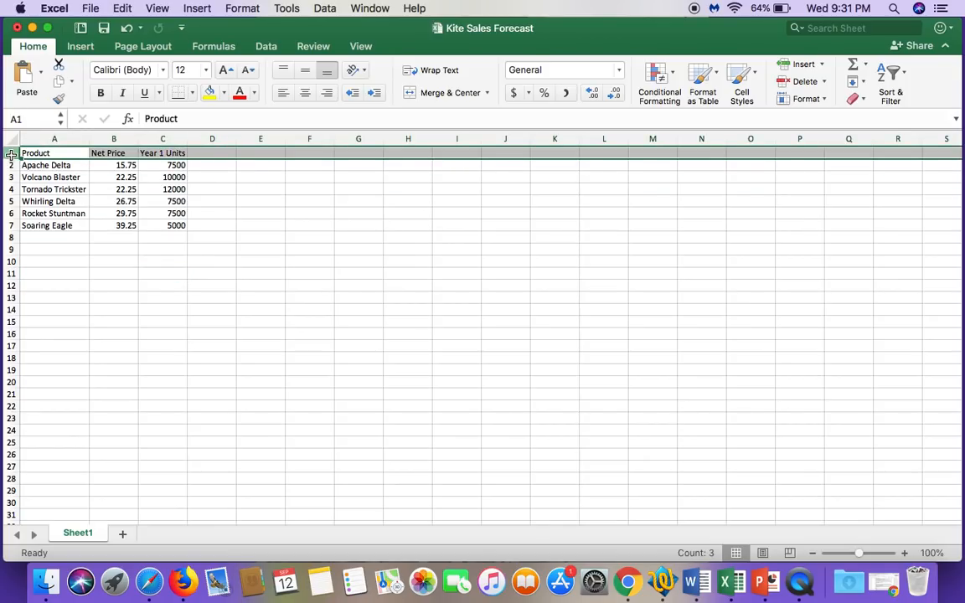
{"action": "left_click", "coordinate": [823, 65]}
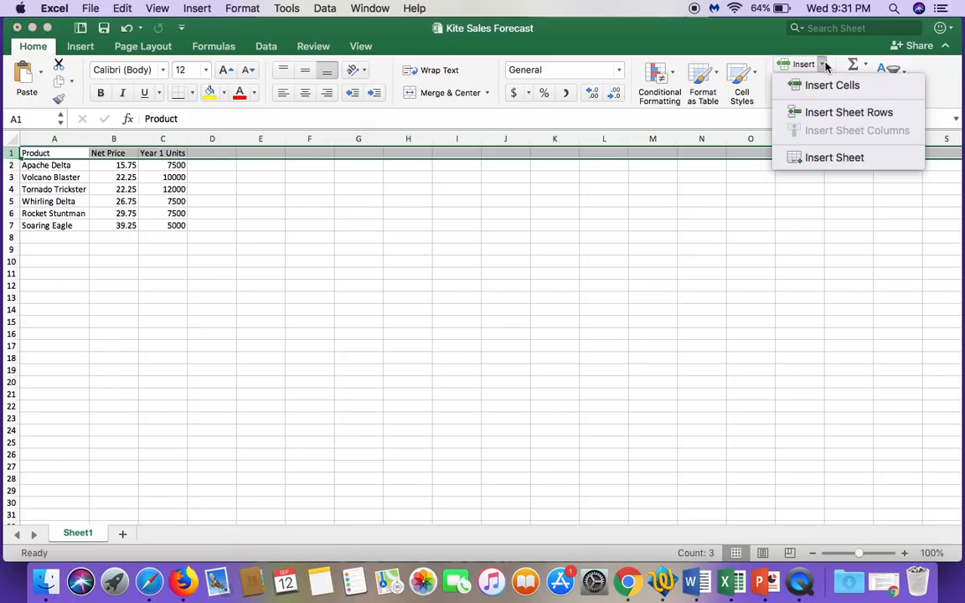
{"action": "left_click", "coordinate": [827, 119]}
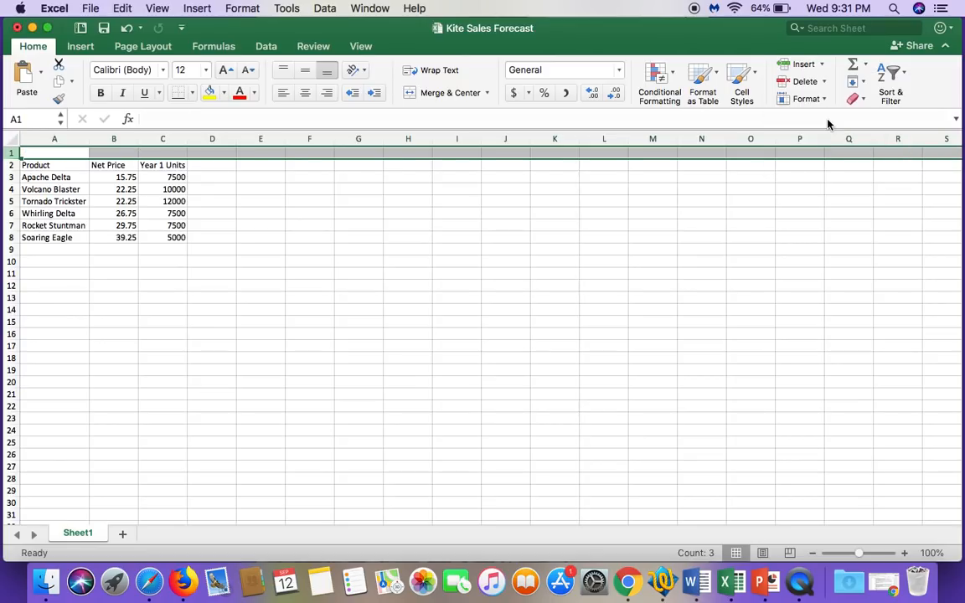
{"action": "left_click", "coordinate": [824, 66]}
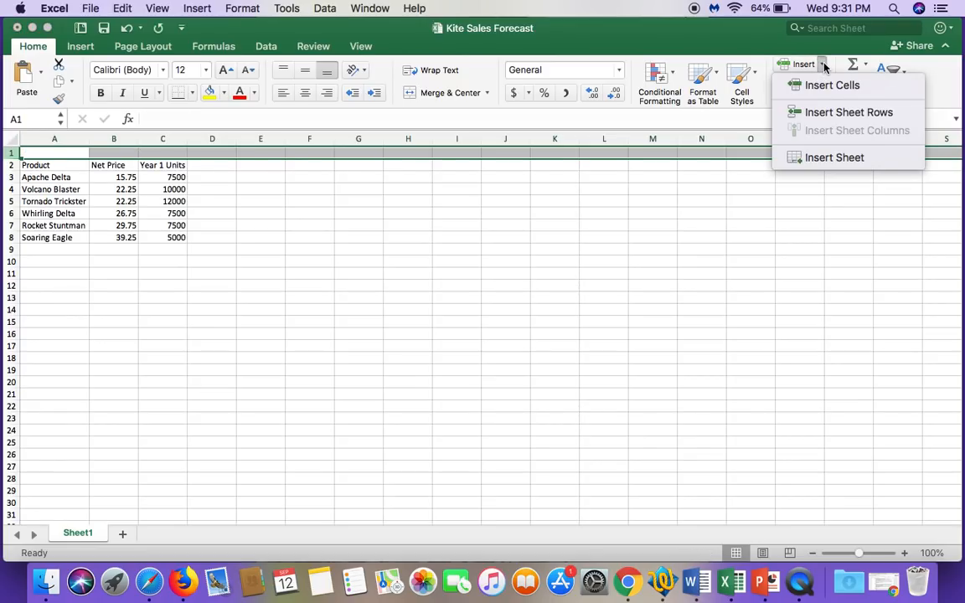
{"action": "left_click", "coordinate": [840, 112]}
{"action": "left_click", "coordinate": [485, 280]}
Step: Enter the worksheet title Year 1 Kite Product Sales Forecast in cell A1
{"action": "left_click", "coordinate": [49, 154]}
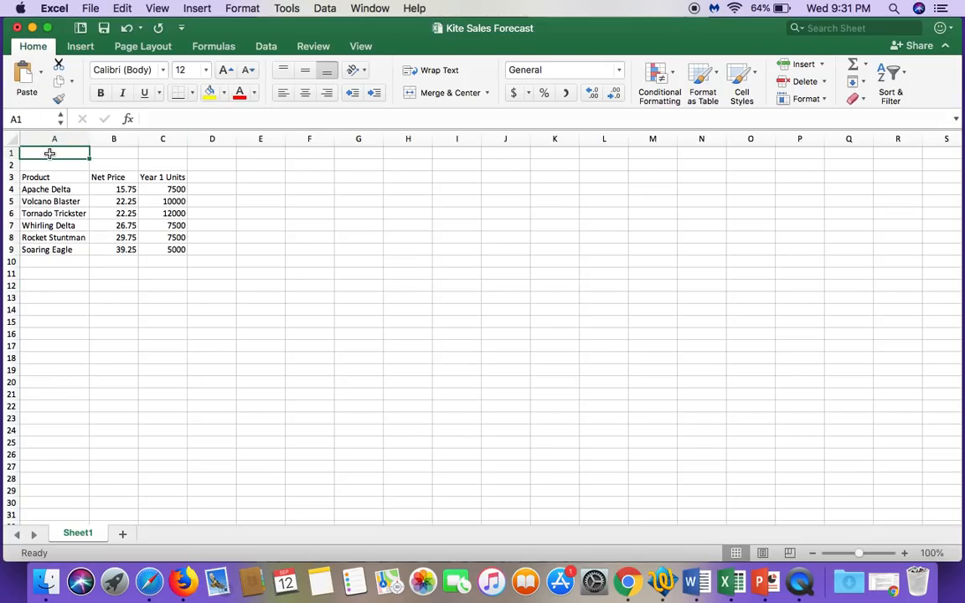
{"action": "type", "text": "Year 1"}
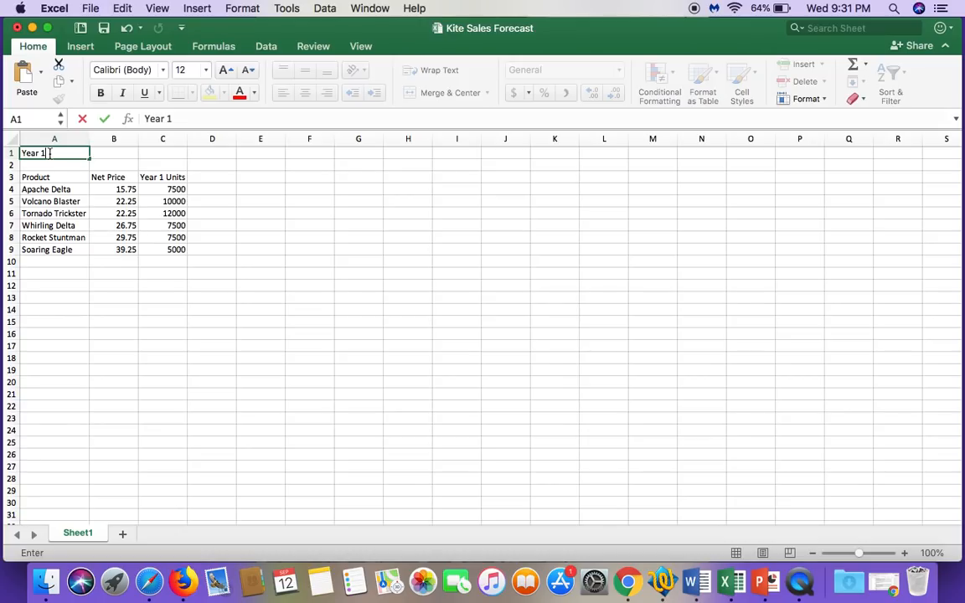
{"action": "type", "text": " Kite Product S"}
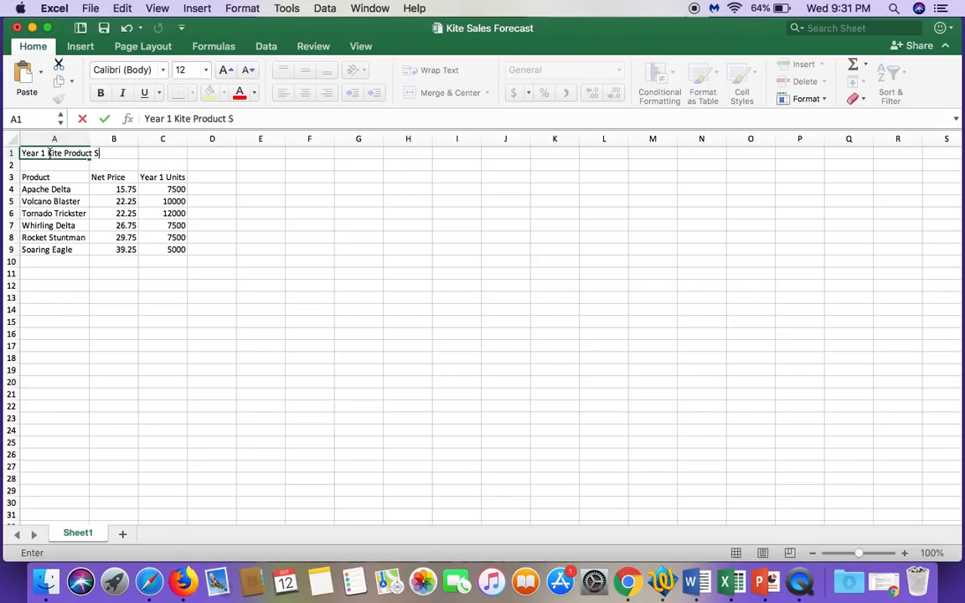
{"action": "type", "text": "ales Forecast"}
{"action": "key", "text": "Return"}
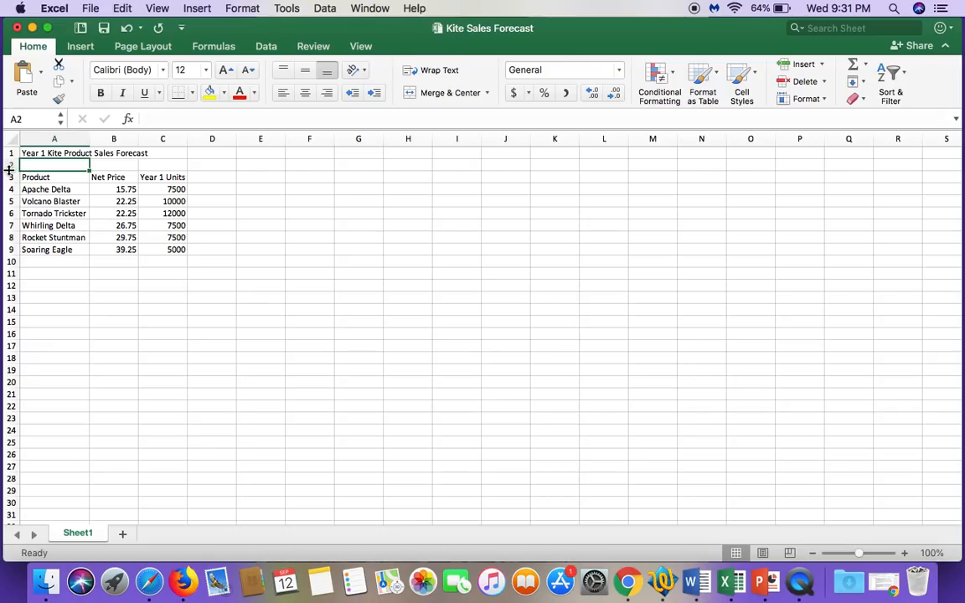
Step: Increase the height of the blank row 2 and set it to exactly 24
{"action": "left_click_drag", "start_coordinate": [13, 169], "coordinate": [18, 176]}
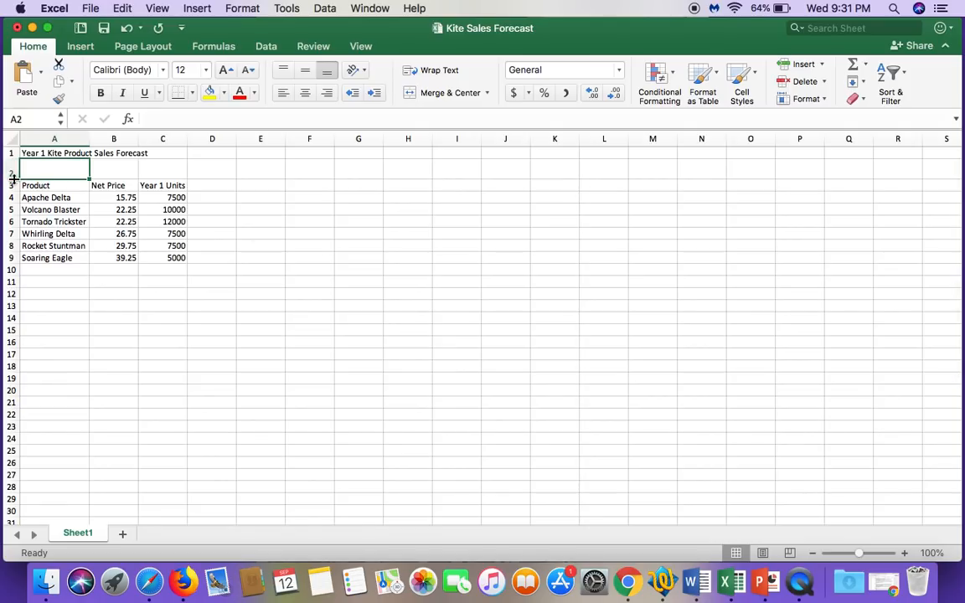
{"action": "left_click", "coordinate": [823, 100]}
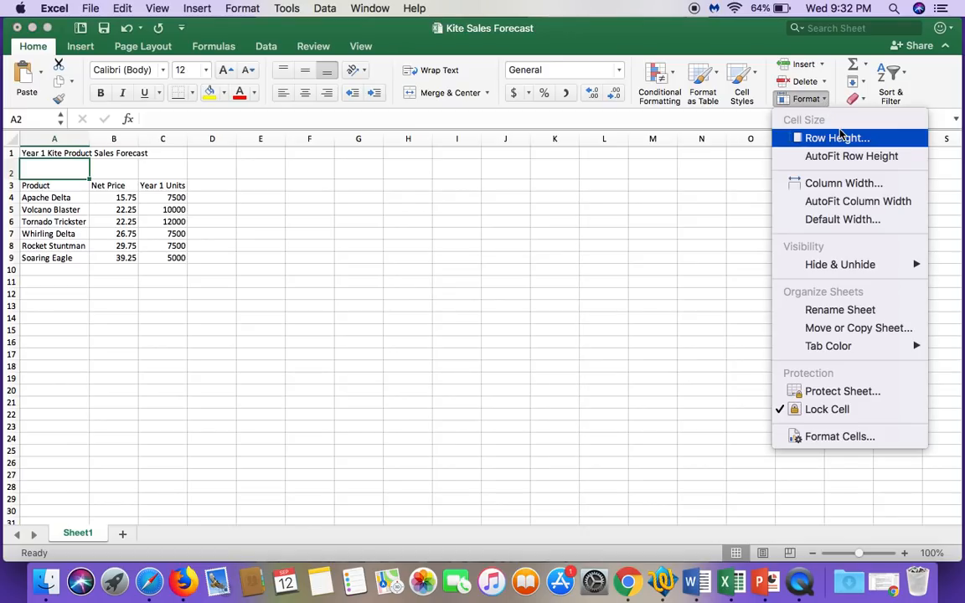
{"action": "left_click", "coordinate": [838, 137]}
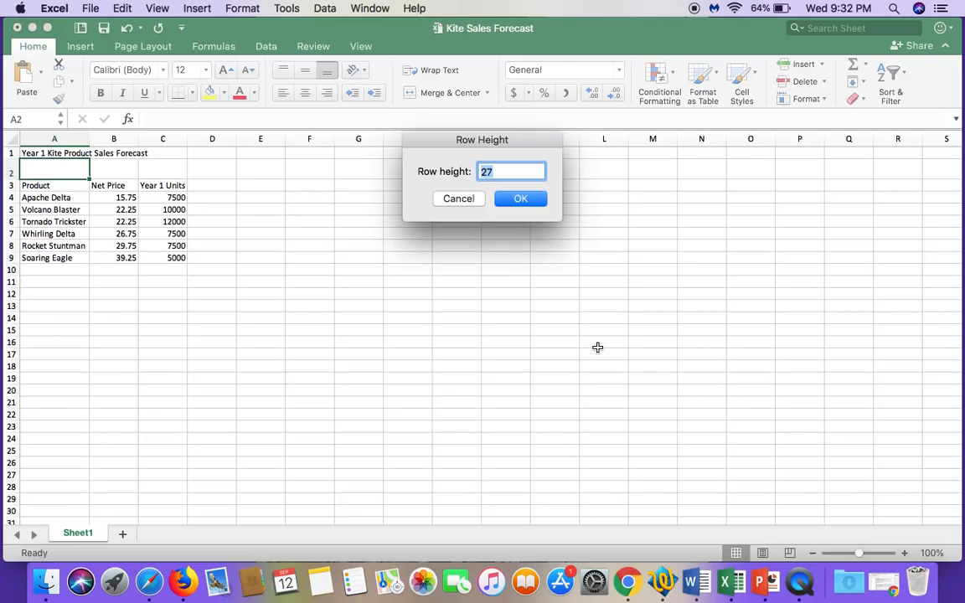
{"action": "type", "text": "24"}
{"action": "left_click", "coordinate": [528, 202]}
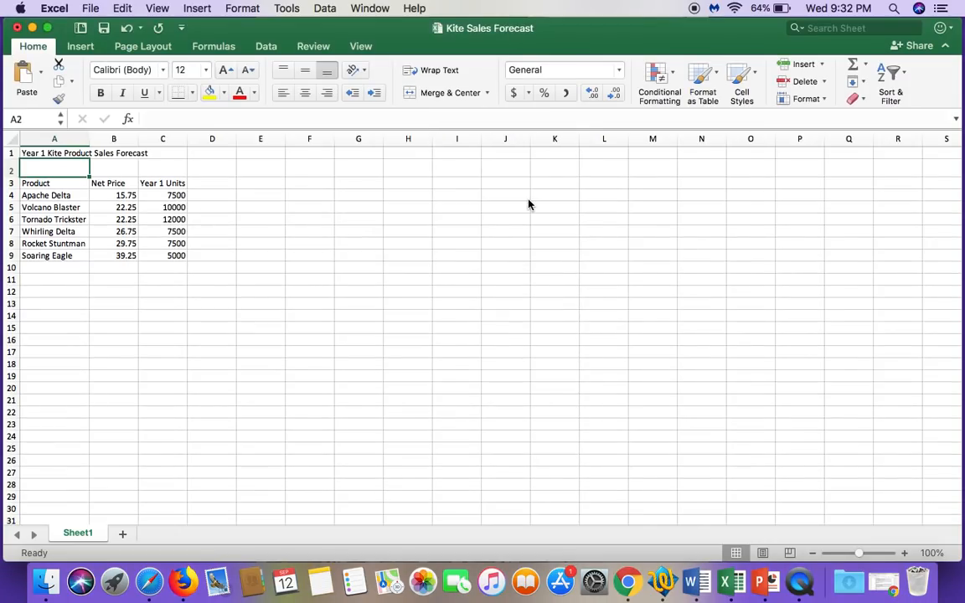
Step: Check the row height setting of row 2 and close the dialog
{"action": "left_click", "coordinate": [12, 176]}
{"action": "left_click", "coordinate": [824, 99]}
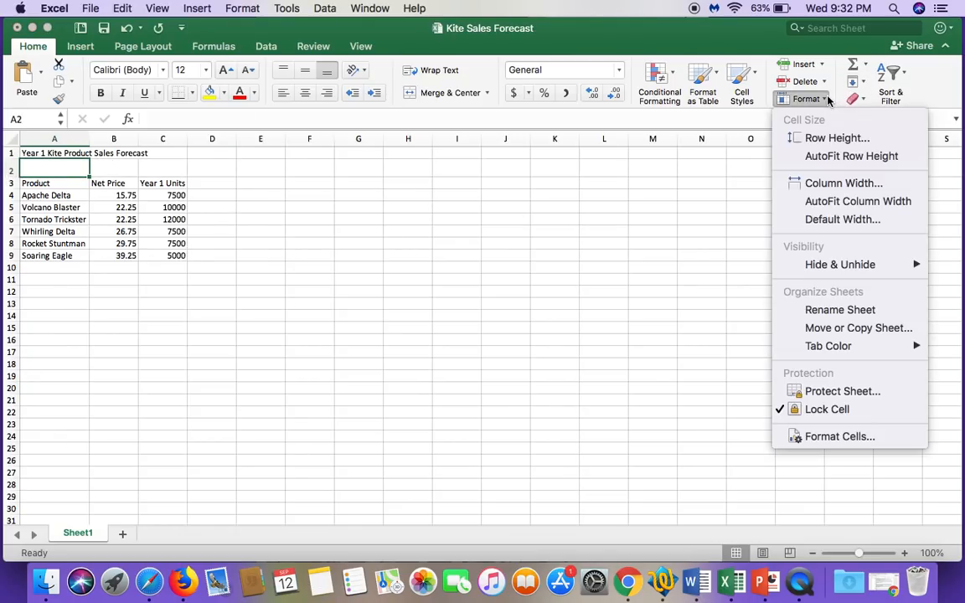
{"action": "left_click", "coordinate": [833, 144]}
{"action": "left_click", "coordinate": [534, 205]}
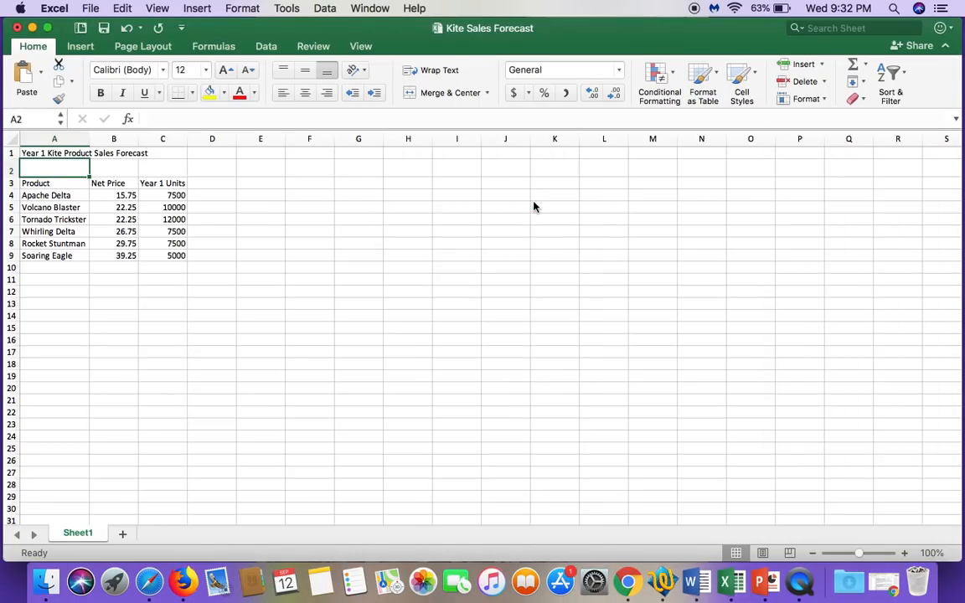